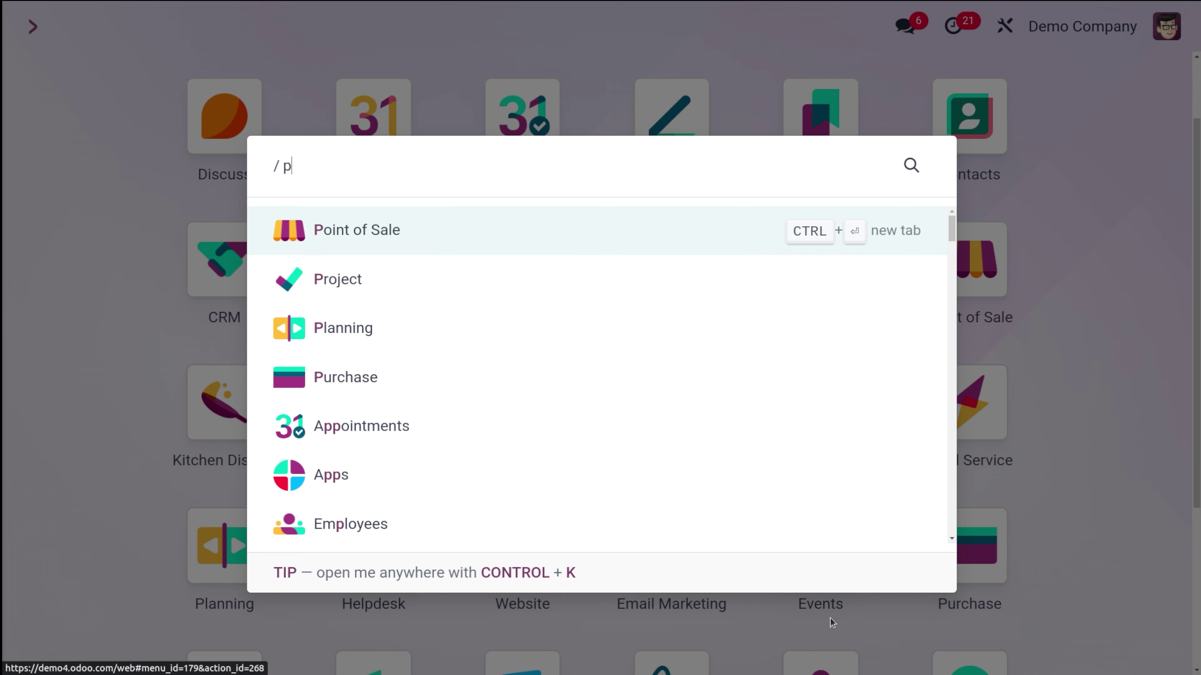
- Search 'ro' in the command palette and launch the Project app with its projects kanban
{"action": "type", "text": "ro"}
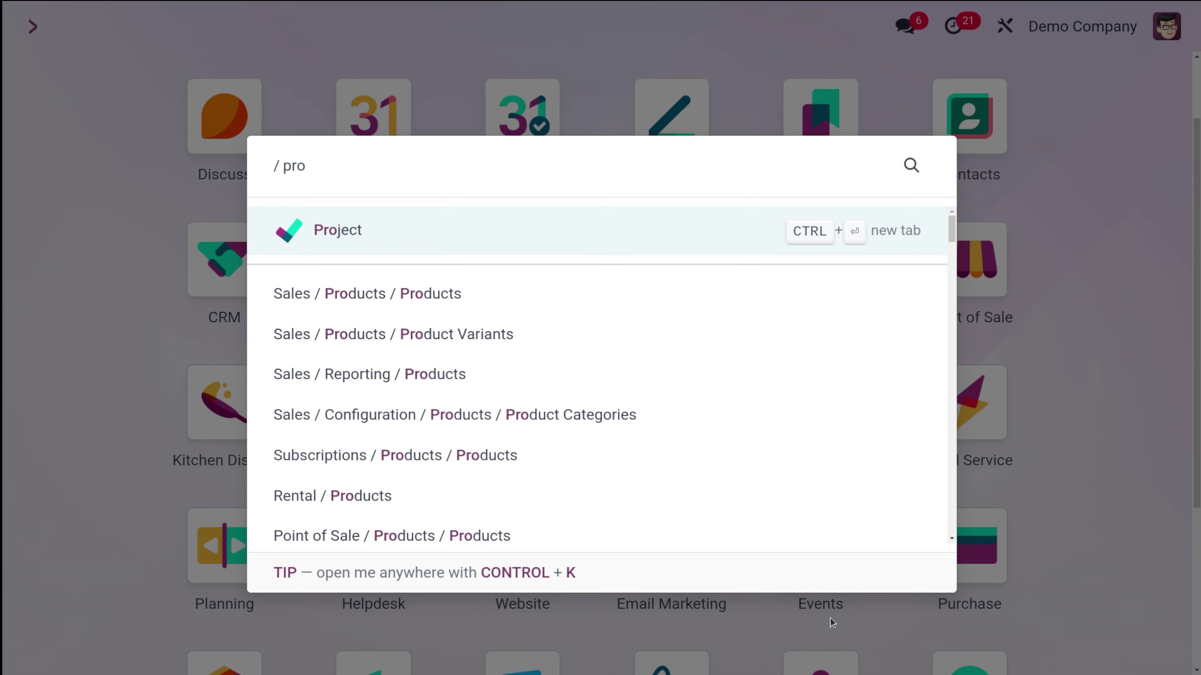
{"action": "left_click", "coordinate": [473, 239]}
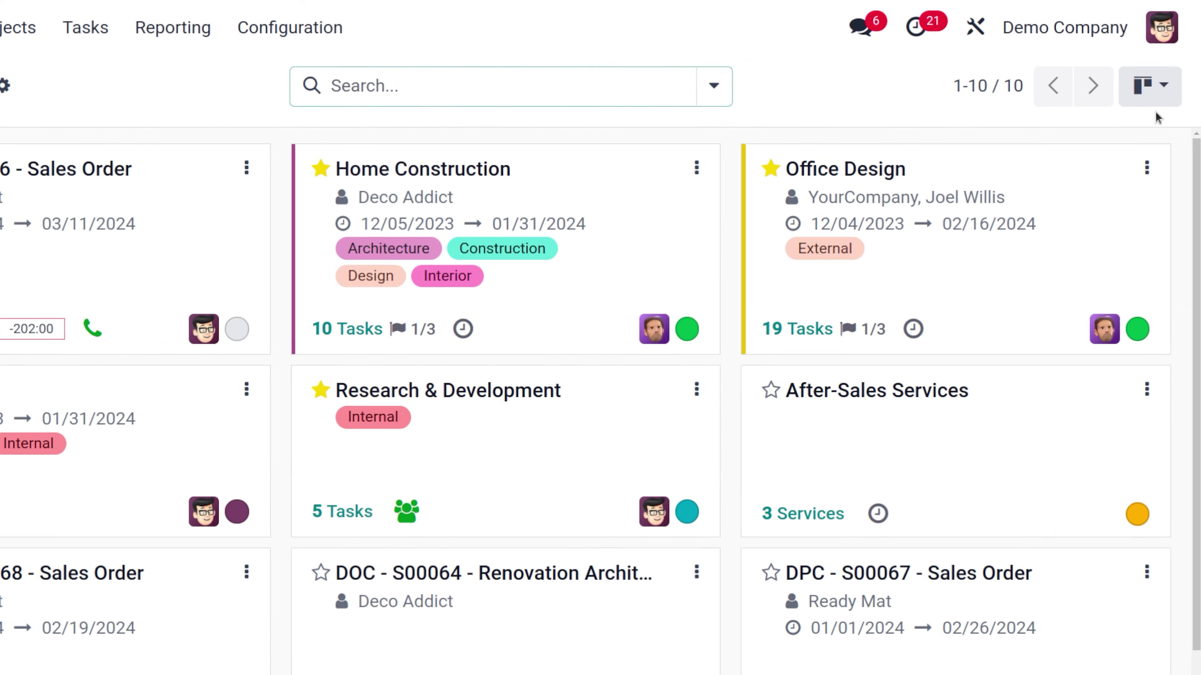
{"action": "left_click", "coordinate": [1151, 121]}
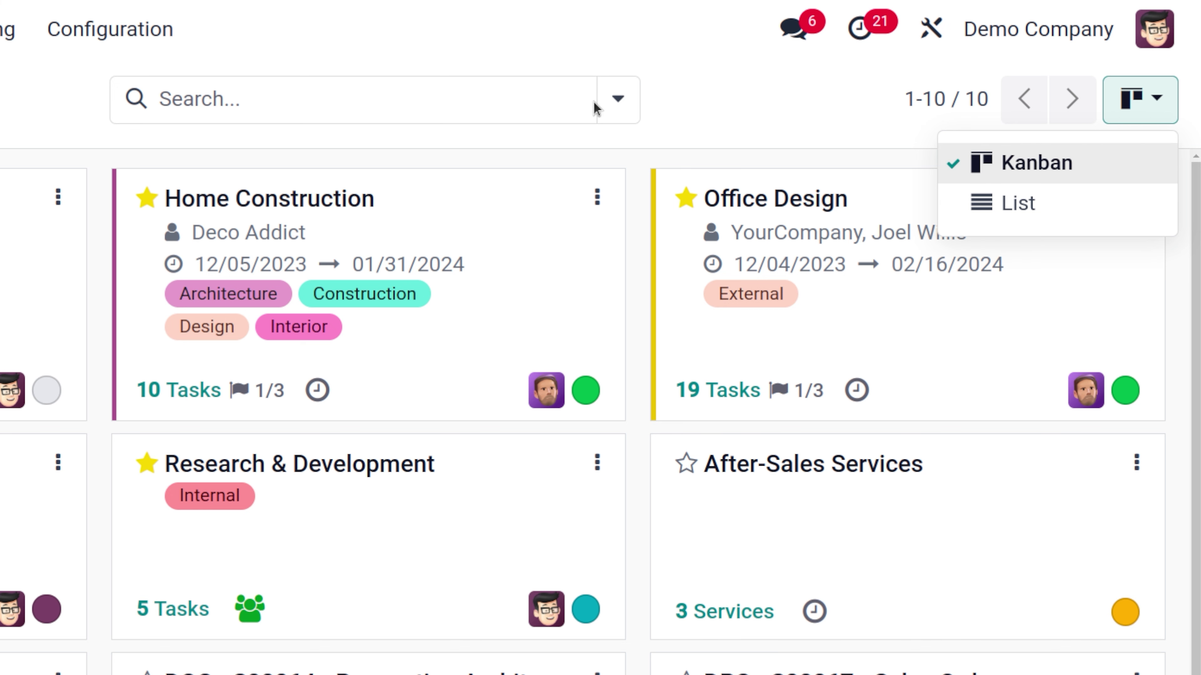
{"action": "left_click", "coordinate": [699, 130]}
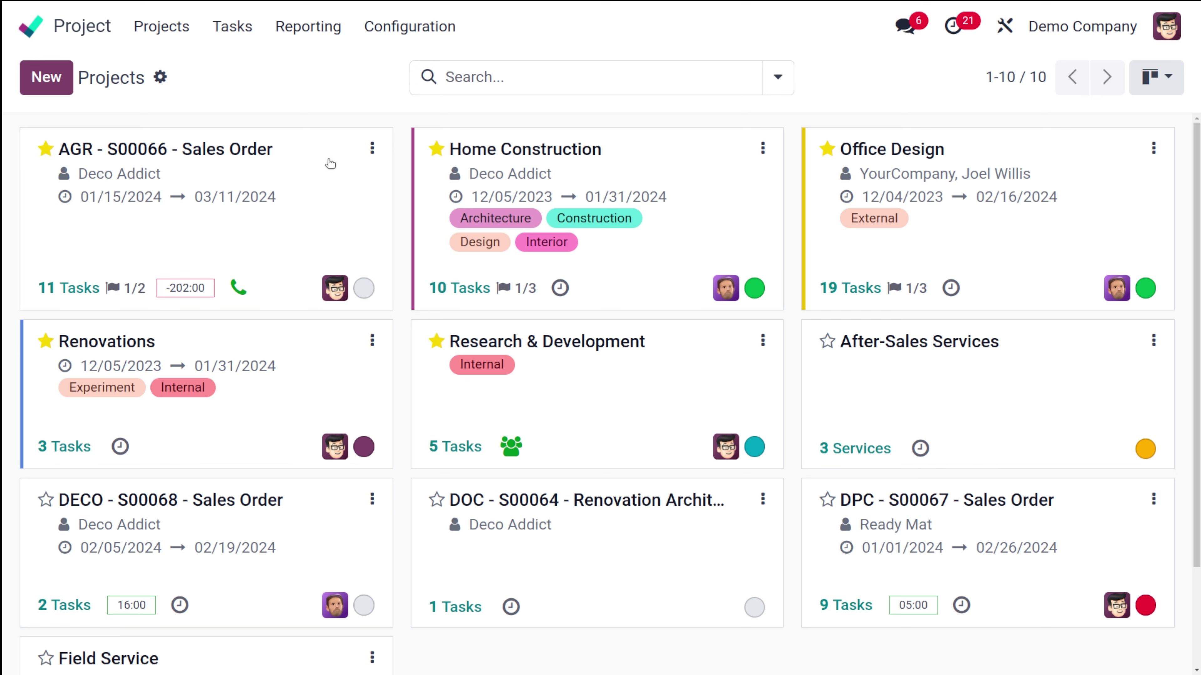
{"action": "left_click", "coordinate": [373, 150]}
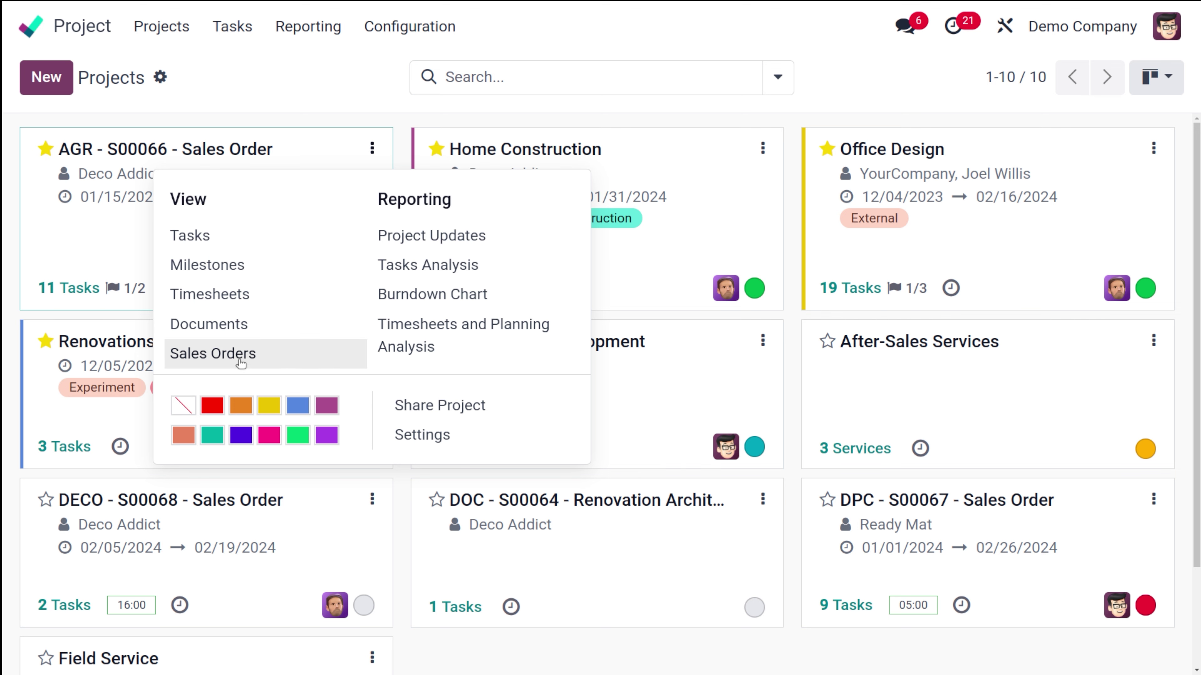
{"action": "left_click", "coordinate": [194, 232]}
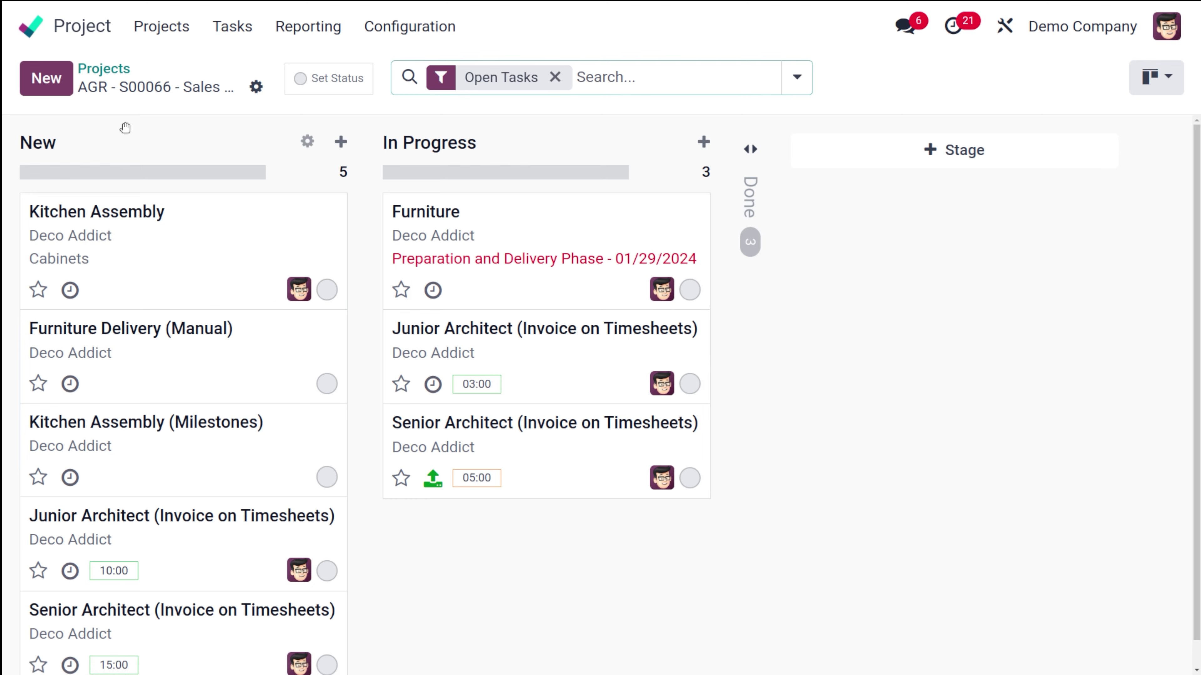
{"action": "left_click", "coordinate": [100, 69]}
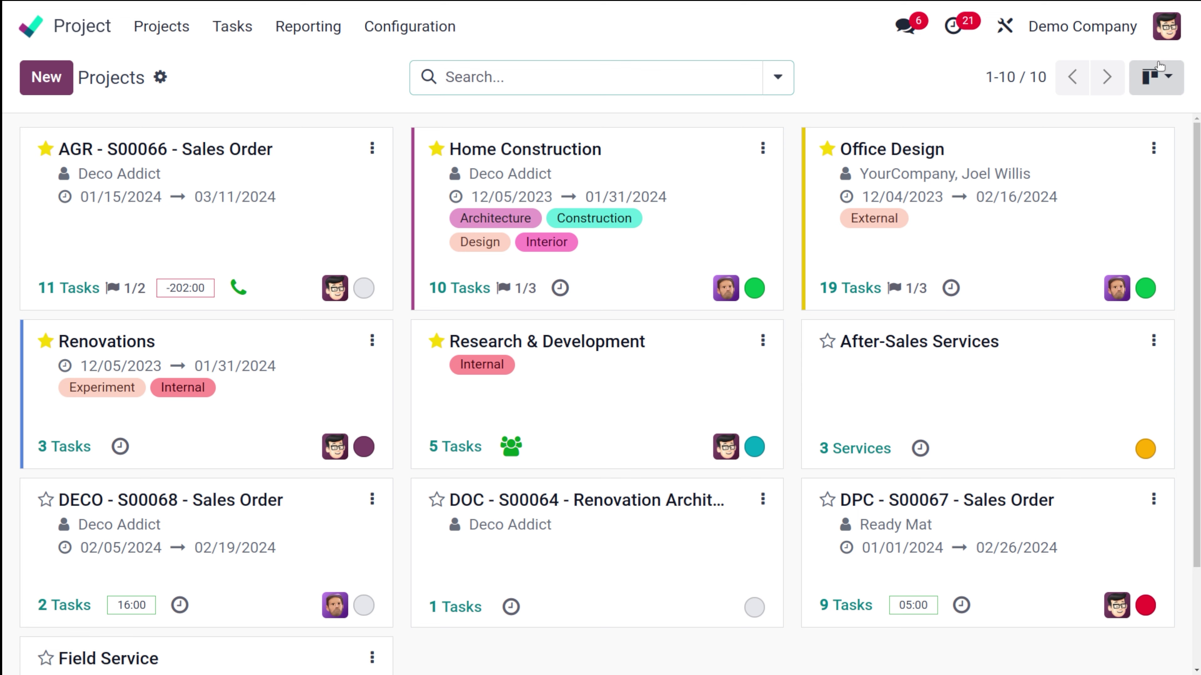
{"action": "left_click", "coordinate": [1158, 78]}
{"action": "left_click", "coordinate": [1085, 154]}
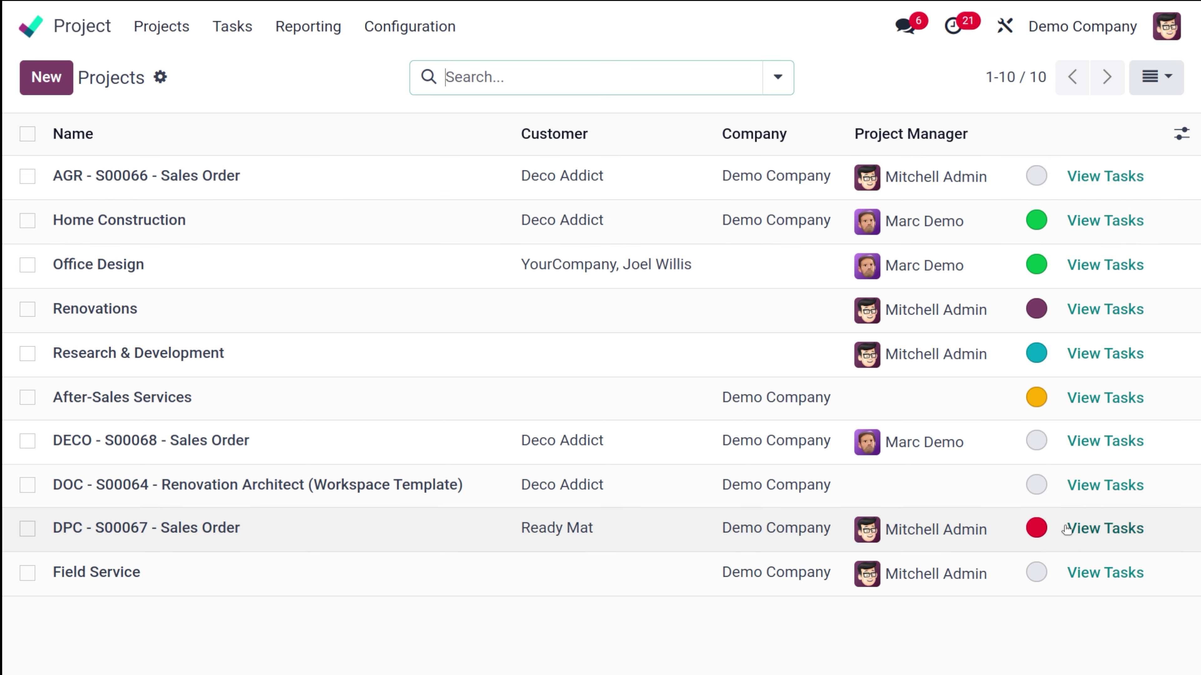
{"action": "left_click", "coordinate": [1085, 181]}
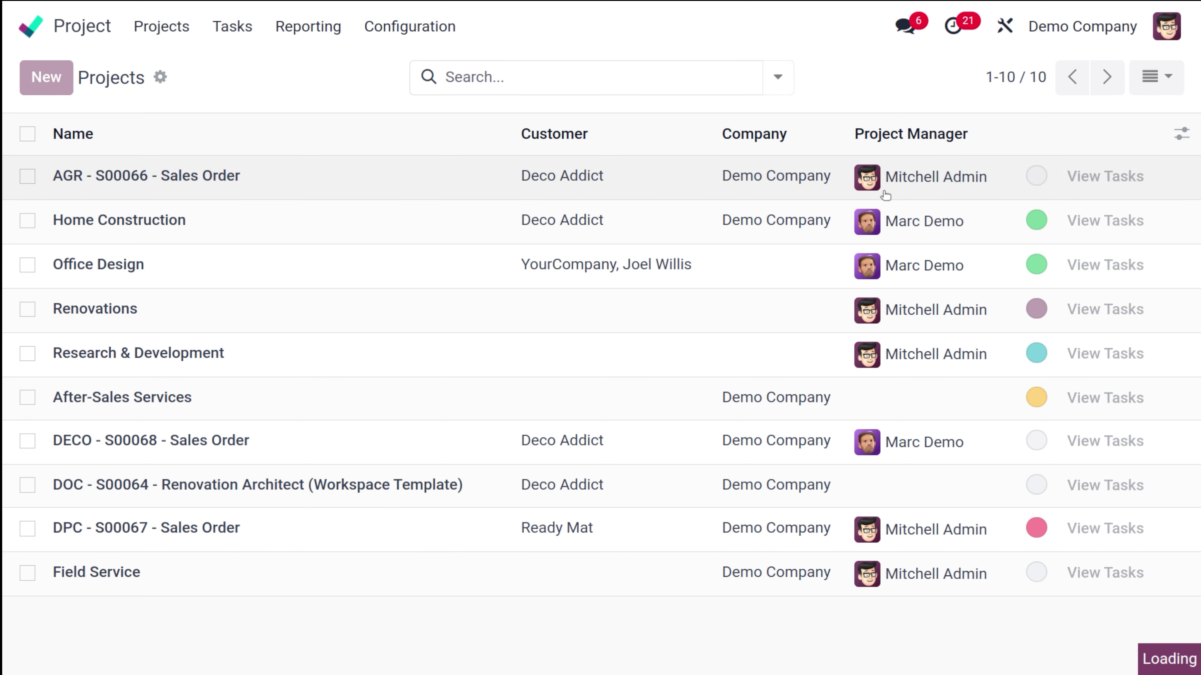
{"action": "scroll", "coordinate": [102, 328], "scroll_direction": "down", "scroll_amount": 1}
{"action": "scroll", "coordinate": [99, 326], "scroll_direction": "up", "scroll_amount": 1}
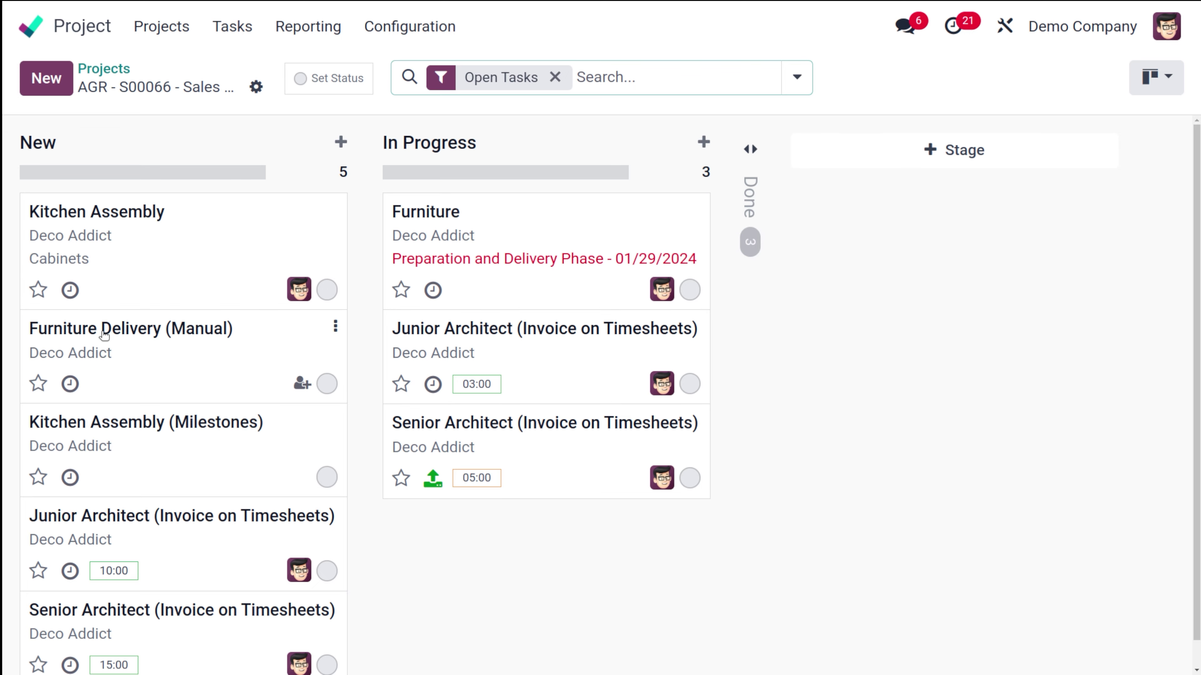
{"action": "left_click", "coordinate": [113, 78]}
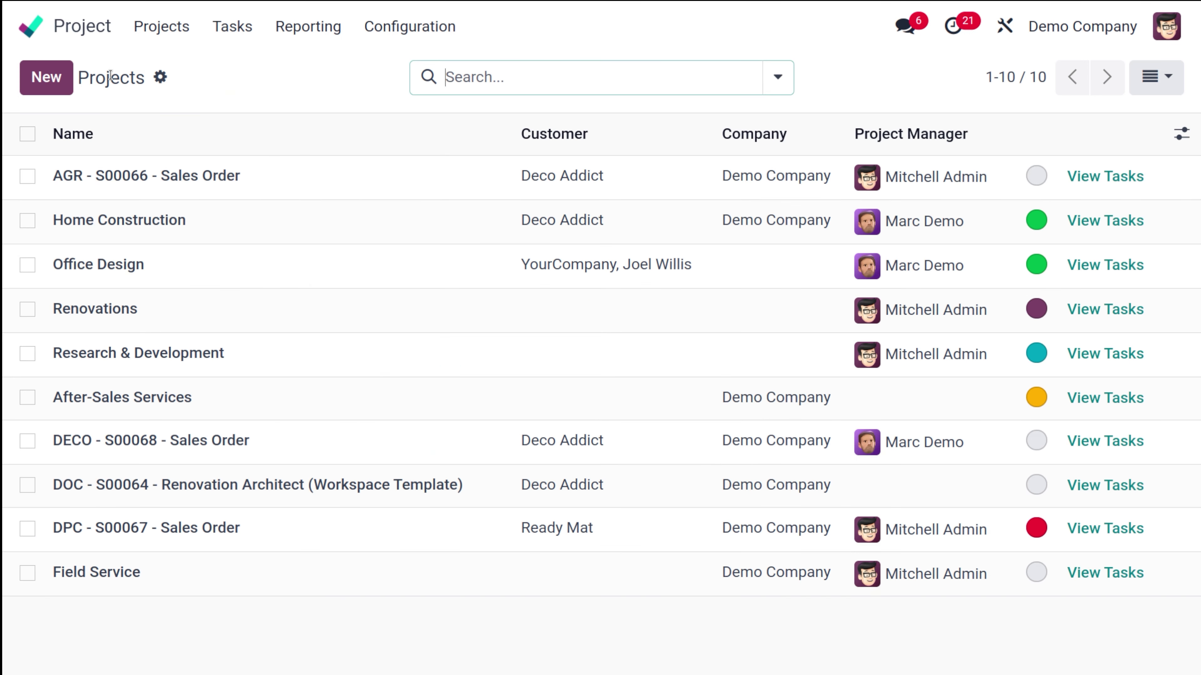
{"action": "left_click", "coordinate": [151, 42]}
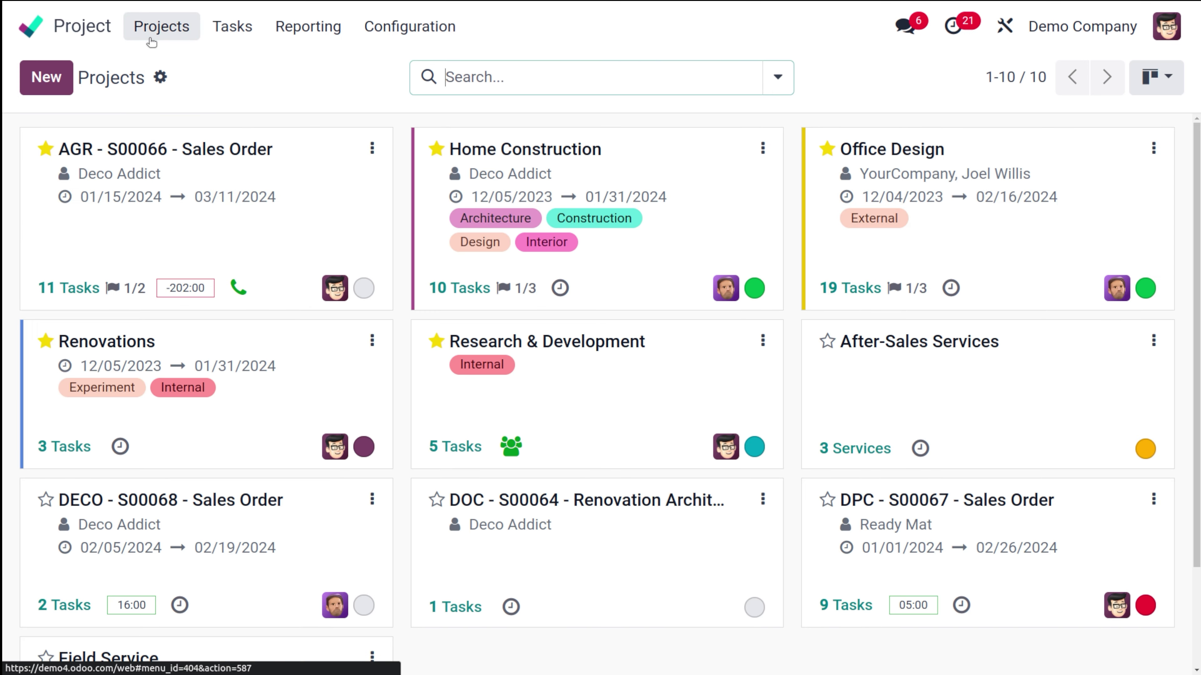
- Open My Tasks from the Tasks menu, staying on the kanban view
{"action": "left_click", "coordinate": [232, 29]}
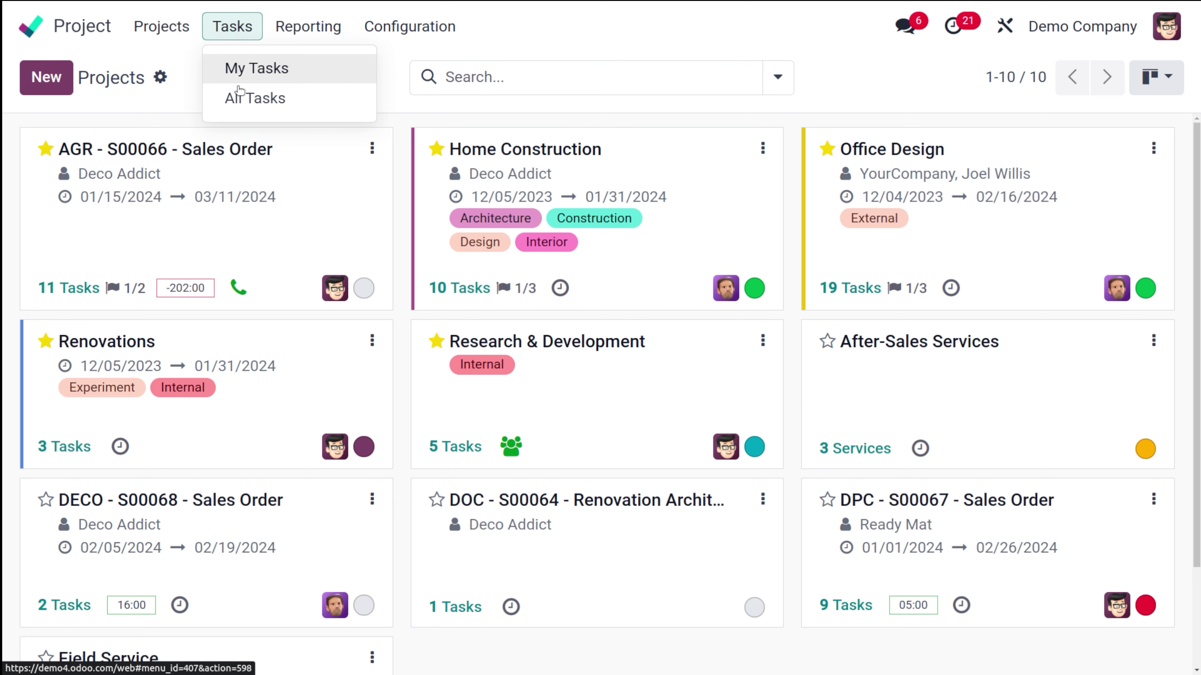
{"action": "left_click", "coordinate": [250, 67]}
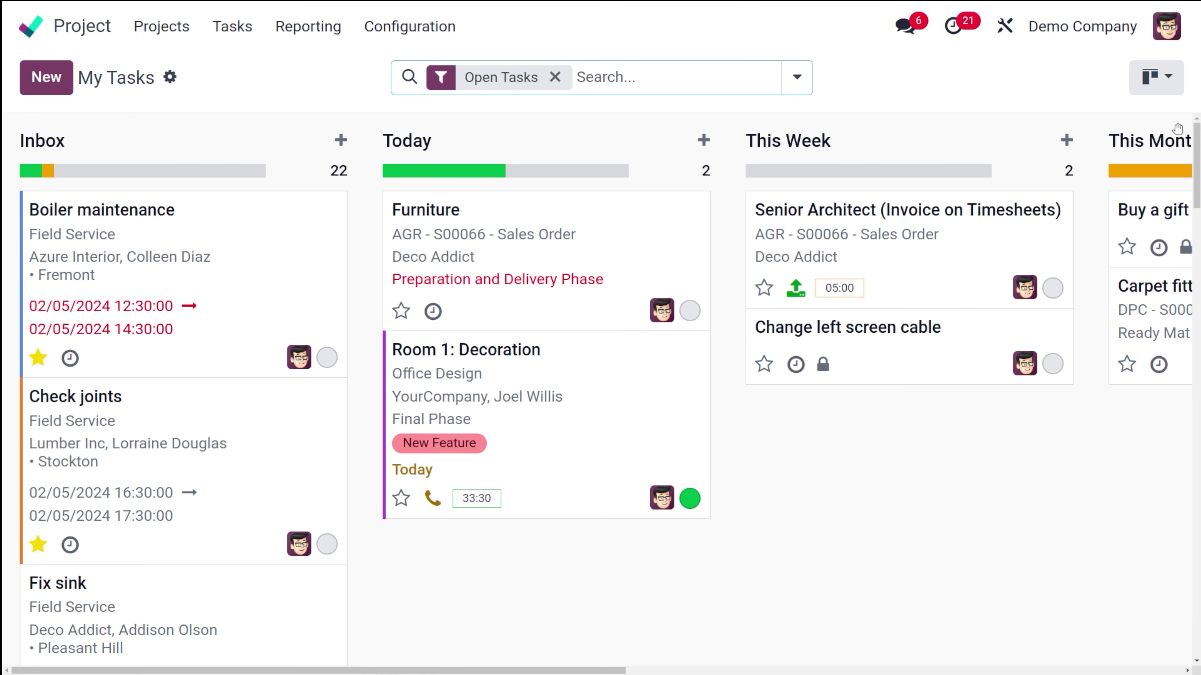
{"action": "left_click", "coordinate": [1139, 81]}
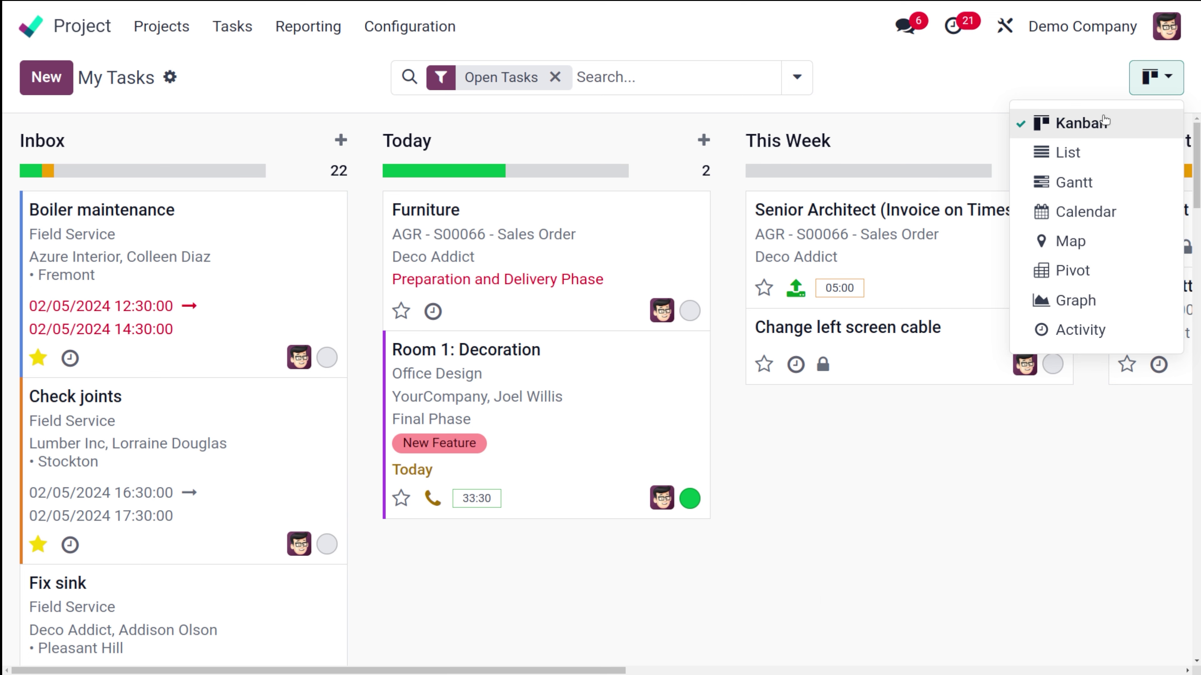
{"action": "left_click", "coordinate": [821, 595]}
- Browse the Inbox-to-Later stage columns and preview dragging the Furniture task between stages
{"action": "scroll", "coordinate": [820, 595], "scroll_direction": "right", "scroll_amount": 10}
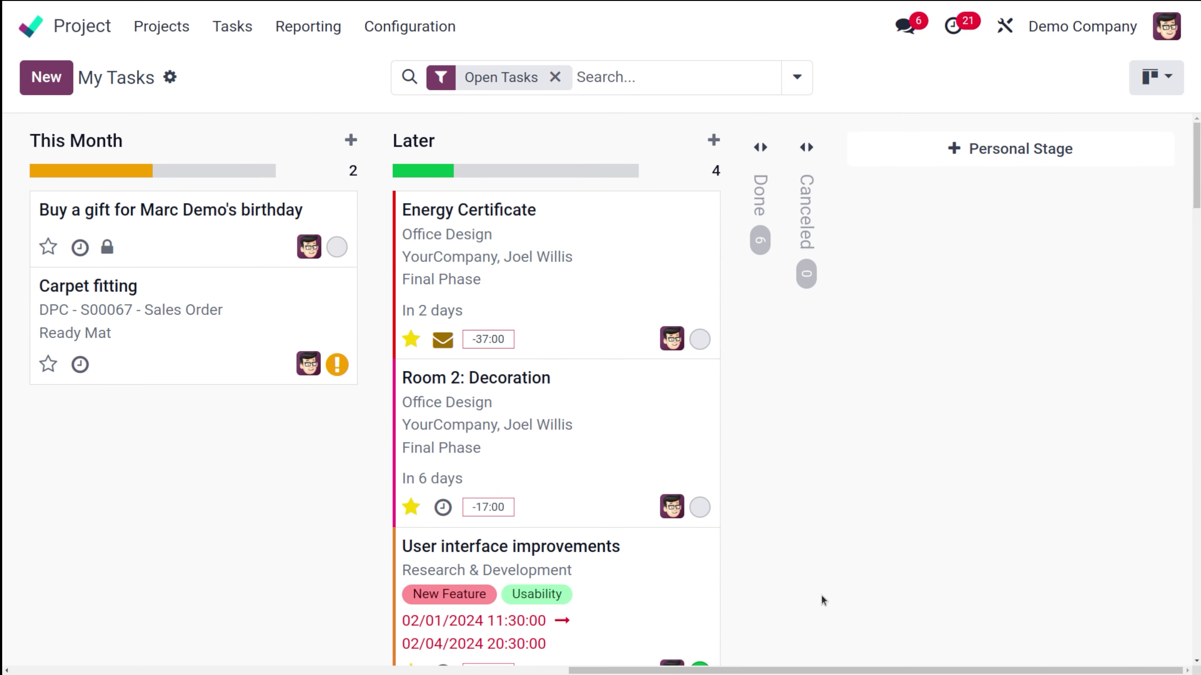
{"action": "scroll", "coordinate": [821, 595], "scroll_direction": "left", "scroll_amount": 6}
{"action": "scroll", "coordinate": [821, 595], "scroll_direction": "left", "scroll_amount": 5}
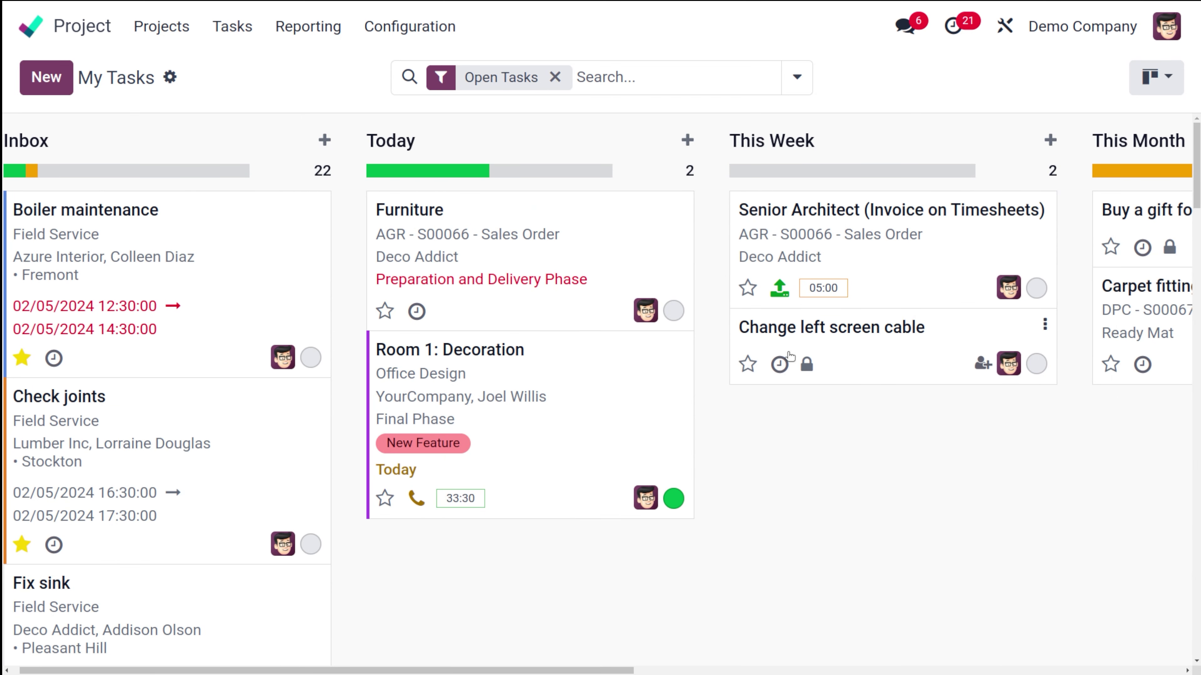
{"action": "mouse_move", "coordinate": [511, 247]}
{"action": "left_mouse_down"}
{"action": "mouse_move", "coordinate": [773, 400]}
{"action": "mouse_move", "coordinate": [862, 384]}
{"action": "mouse_move", "coordinate": [467, 247]}
{"action": "mouse_move", "coordinate": [496, 230]}
{"action": "left_mouse_up"}
{"action": "scroll", "coordinate": [233, 406], "scroll_direction": "down", "scroll_amount": 10}
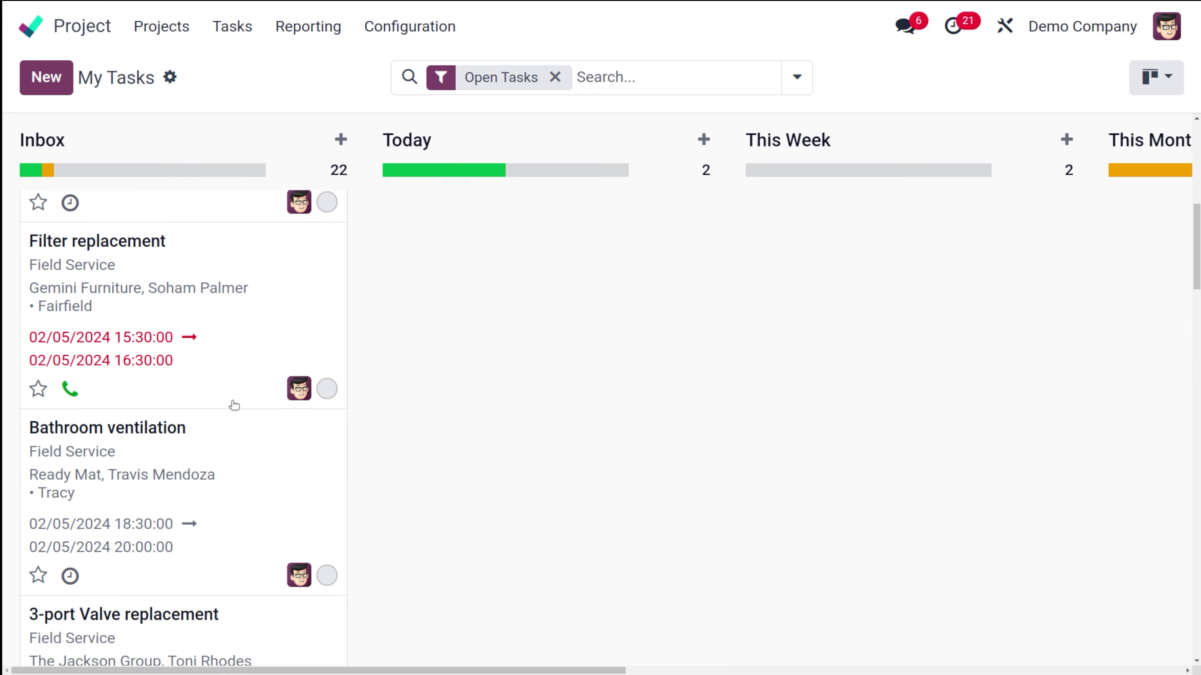
{"action": "scroll", "coordinate": [234, 407], "scroll_direction": "up", "scroll_amount": 10}
{"action": "scroll", "coordinate": [717, 318], "scroll_direction": "right", "scroll_amount": 10}
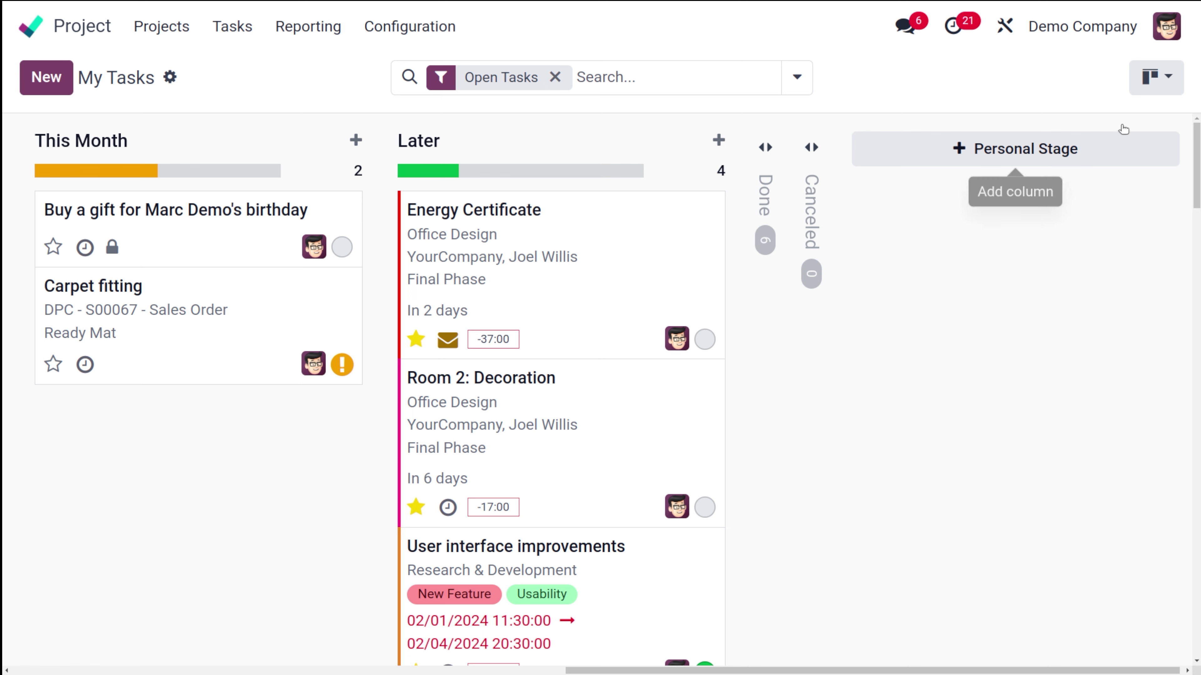
{"action": "left_click", "coordinate": [1144, 89]}
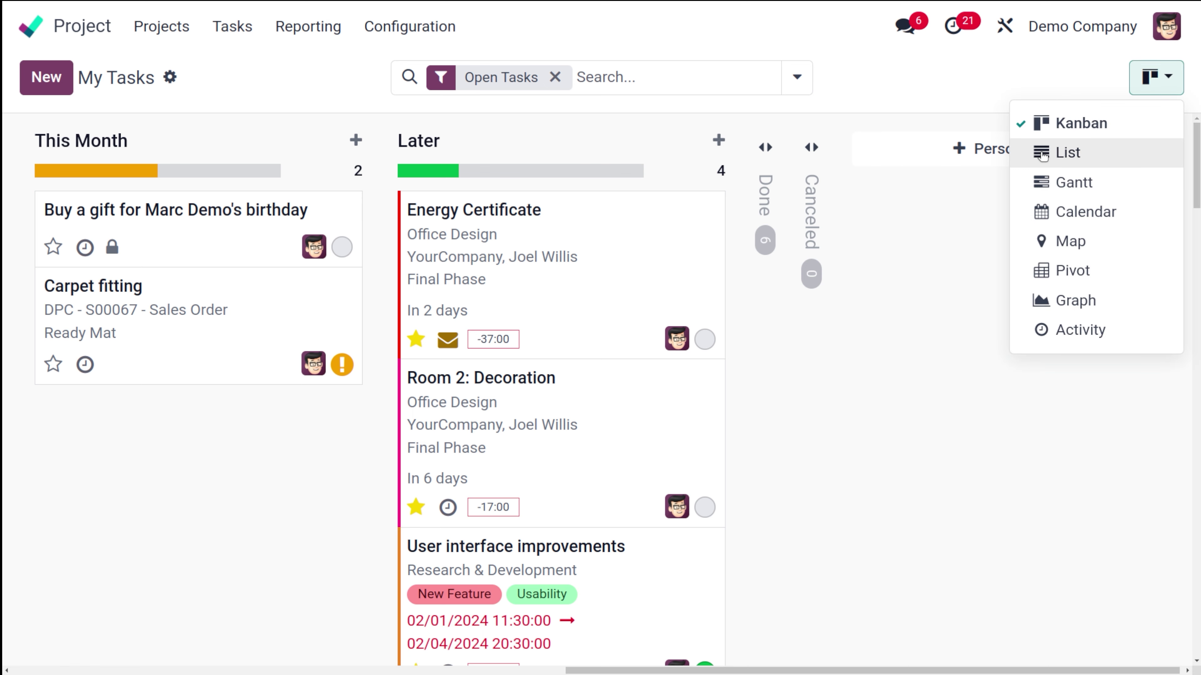
- Switch My Tasks to the stage-grouped list view and widen the Hours Spent column
{"action": "left_click", "coordinate": [1042, 154]}
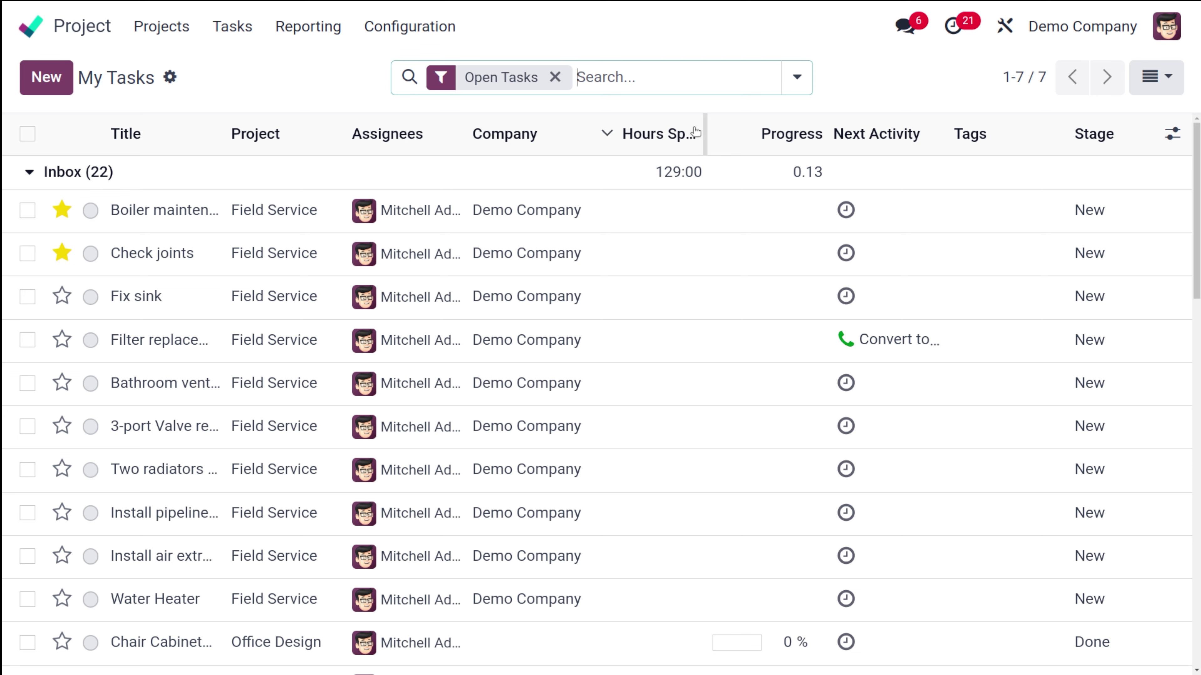
{"action": "left_click_drag", "start_coordinate": [691, 138], "coordinate": [806, 135]}
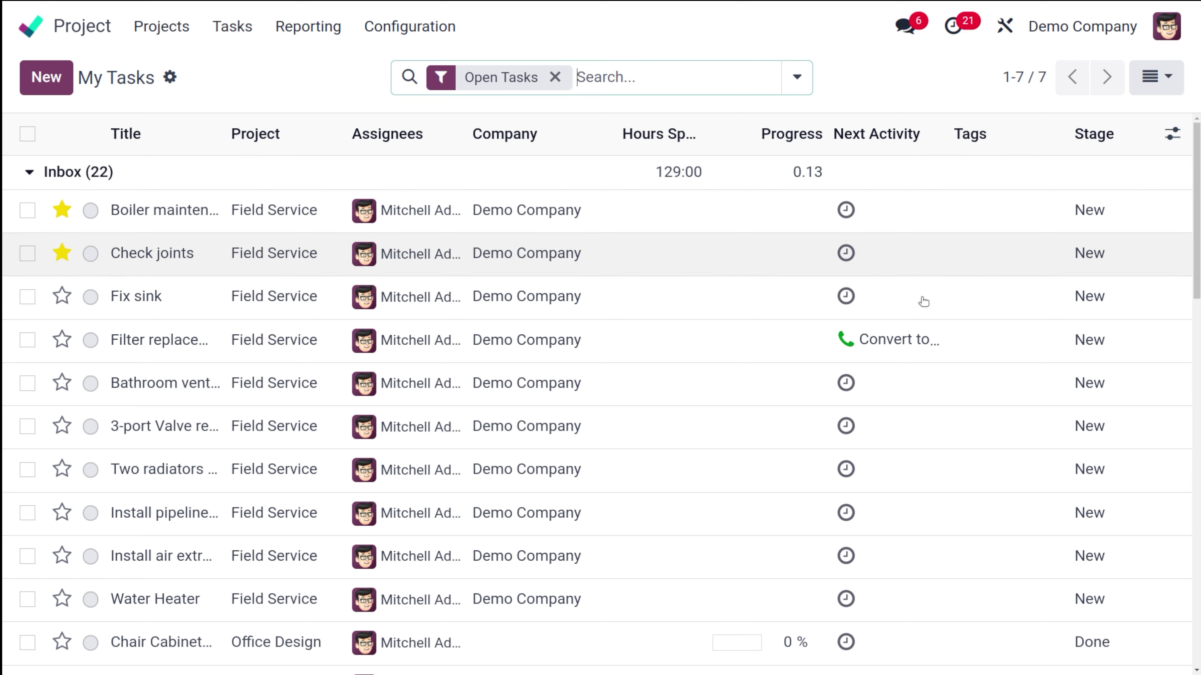
{"action": "scroll", "coordinate": [736, 445], "scroll_direction": "down", "scroll_amount": 10}
{"action": "scroll", "coordinate": [736, 444], "scroll_direction": "down", "scroll_amount": 5}
{"action": "scroll", "coordinate": [737, 442], "scroll_direction": "up", "scroll_amount": 15}
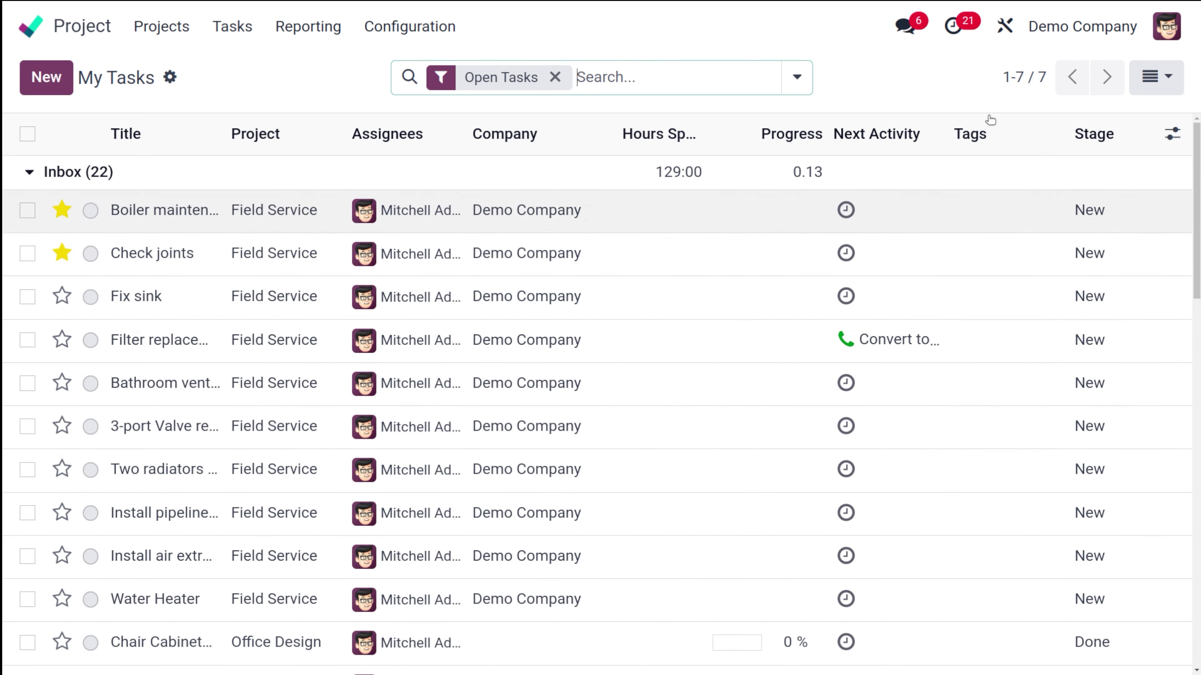
{"action": "left_click", "coordinate": [1156, 78]}
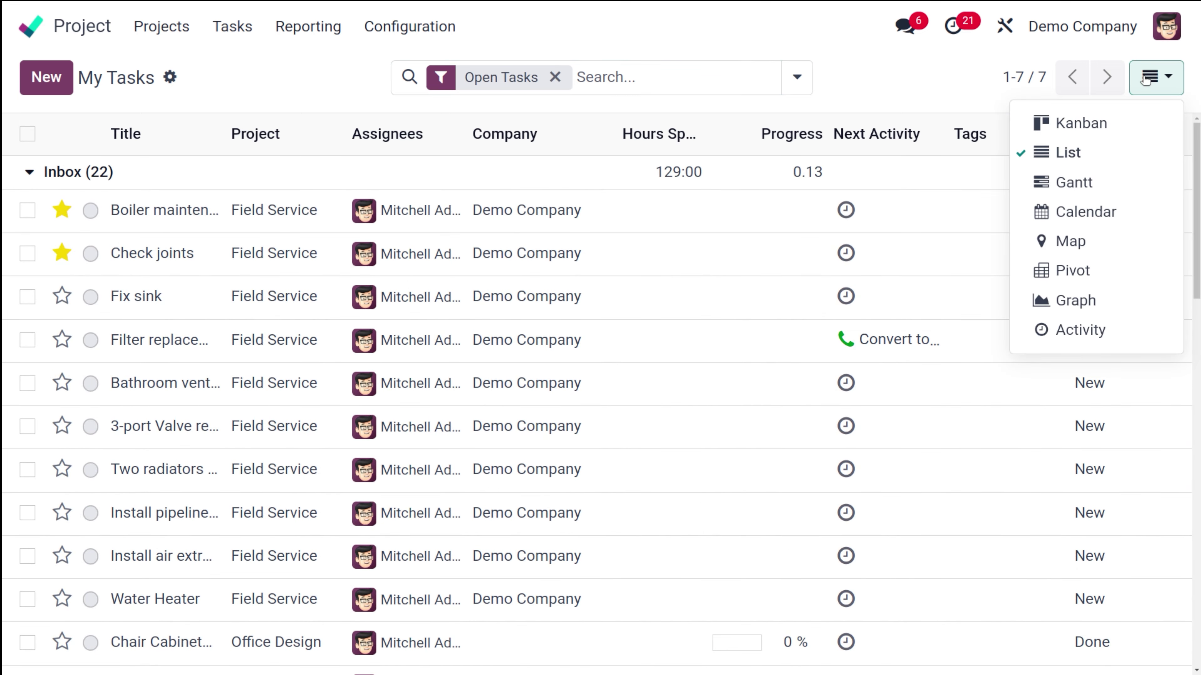
- Show My Tasks as a Gantt chart at Day scale for Monday, February 5, 2024
{"action": "left_click", "coordinate": [1056, 194]}
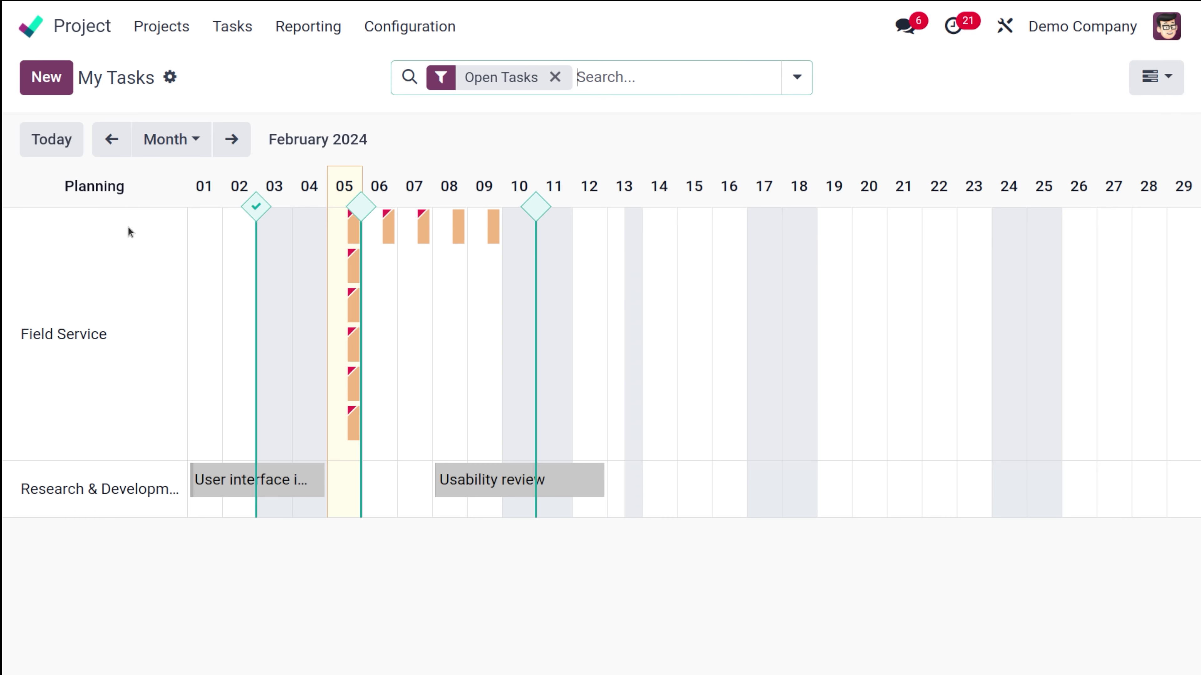
{"action": "left_click", "coordinate": [176, 142]}
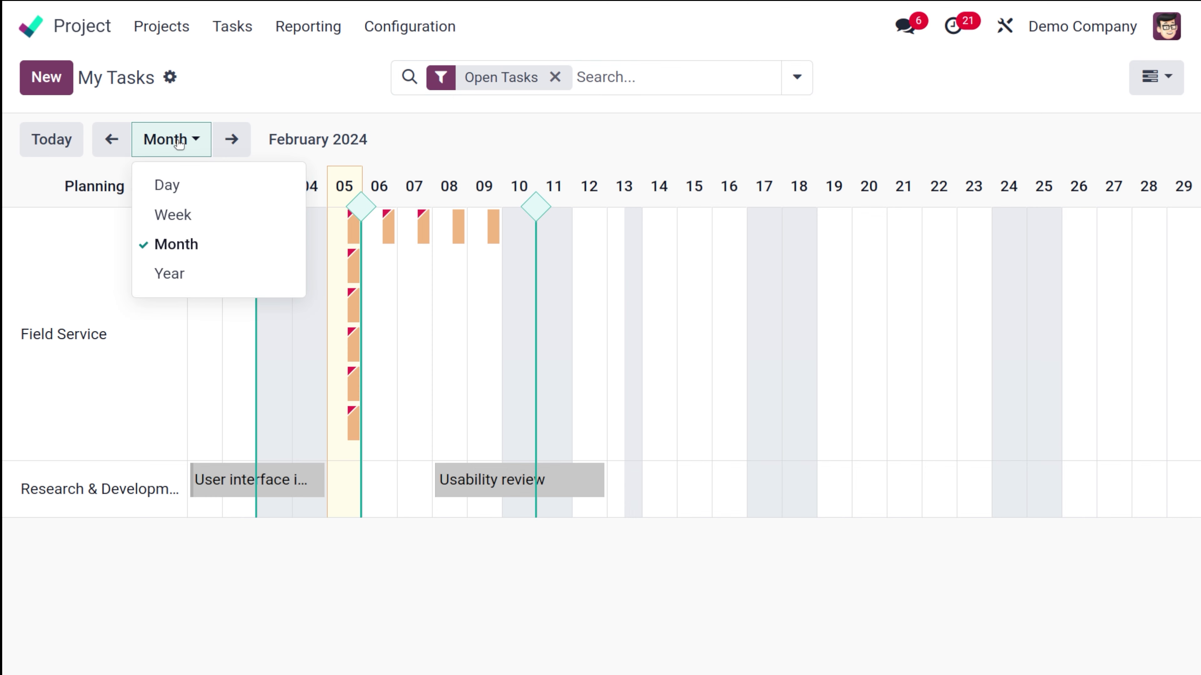
{"action": "left_click", "coordinate": [188, 188]}
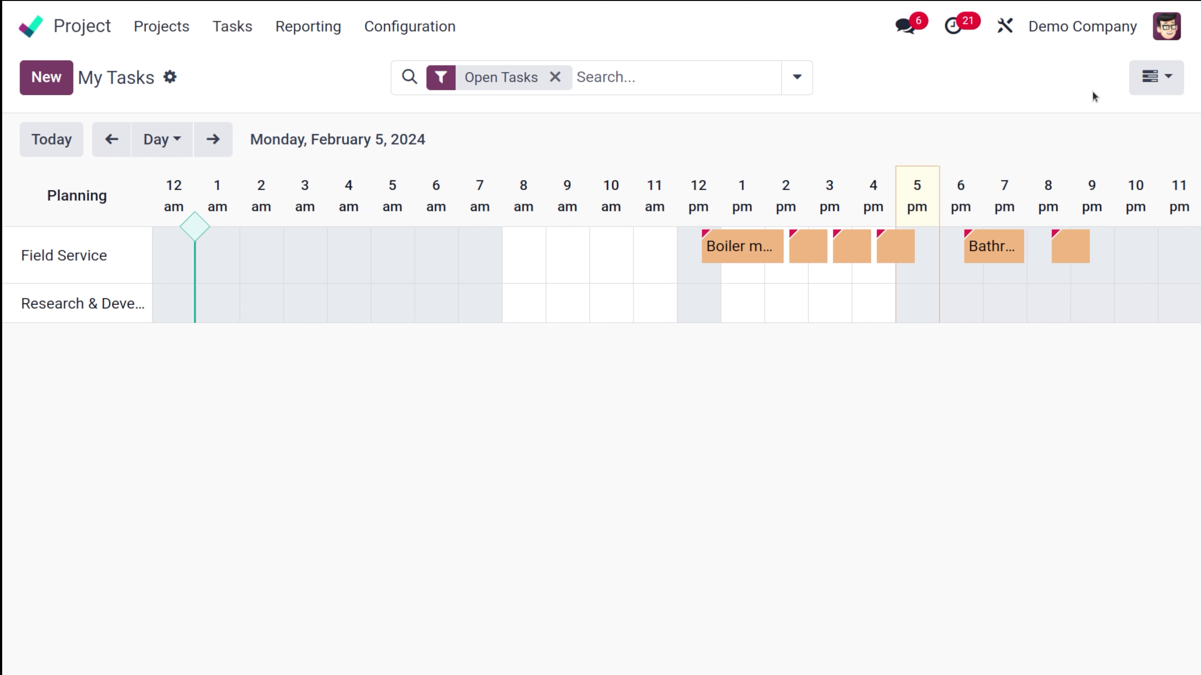
{"action": "left_click", "coordinate": [1148, 85]}
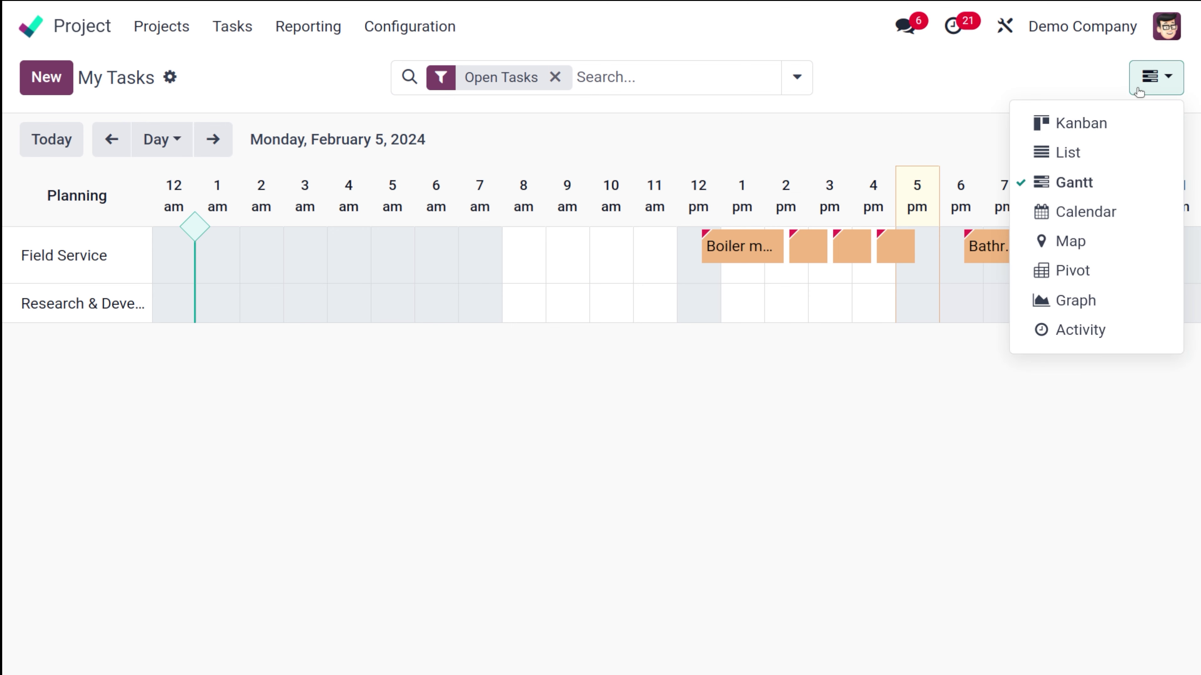
- Show My Tasks in the Tasks by Deadline calendar at Week scale, Week 6 of February 2024
{"action": "left_click", "coordinate": [1086, 212]}
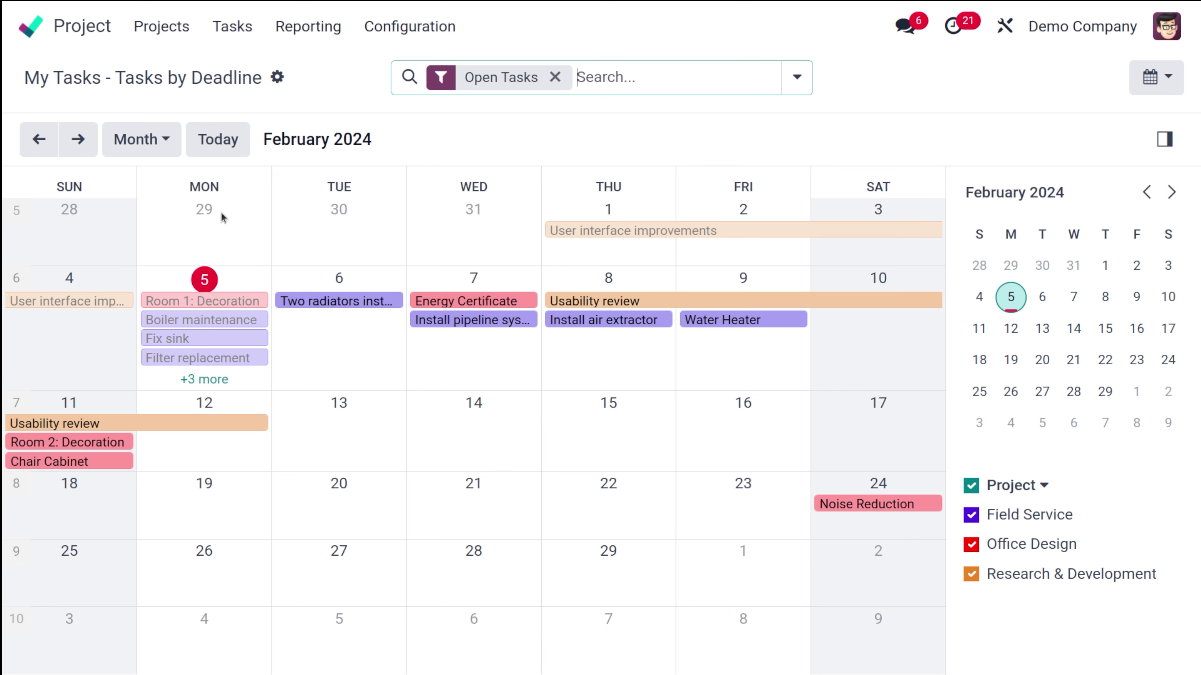
{"action": "left_click", "coordinate": [142, 139]}
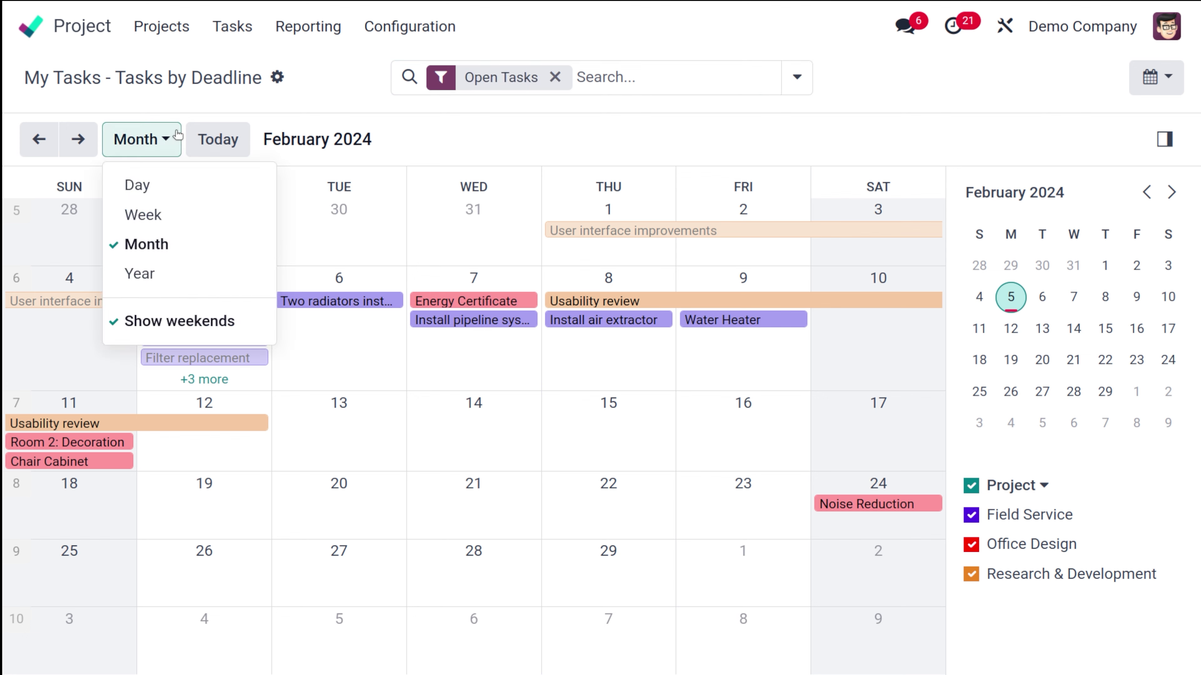
{"action": "left_click", "coordinate": [159, 216]}
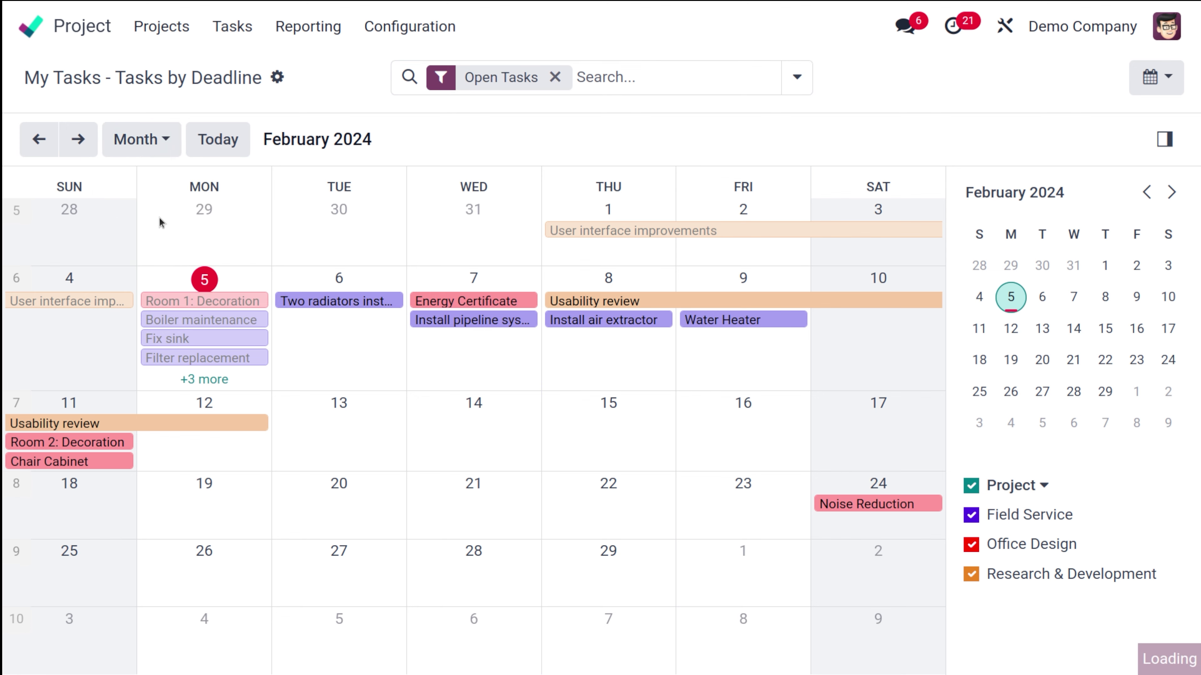
{"action": "scroll", "coordinate": [457, 354], "scroll_direction": "down", "scroll_amount": 8}
{"action": "scroll", "coordinate": [457, 355], "scroll_direction": "up", "scroll_amount": 15}
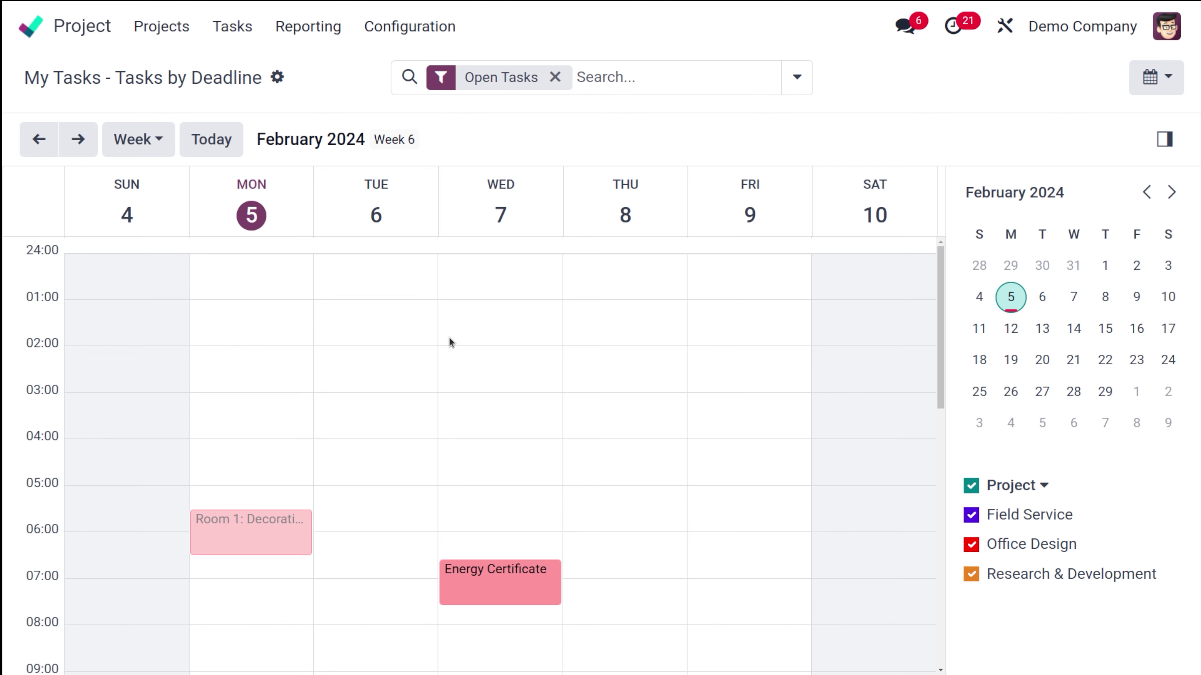
{"action": "left_click", "coordinate": [152, 133]}
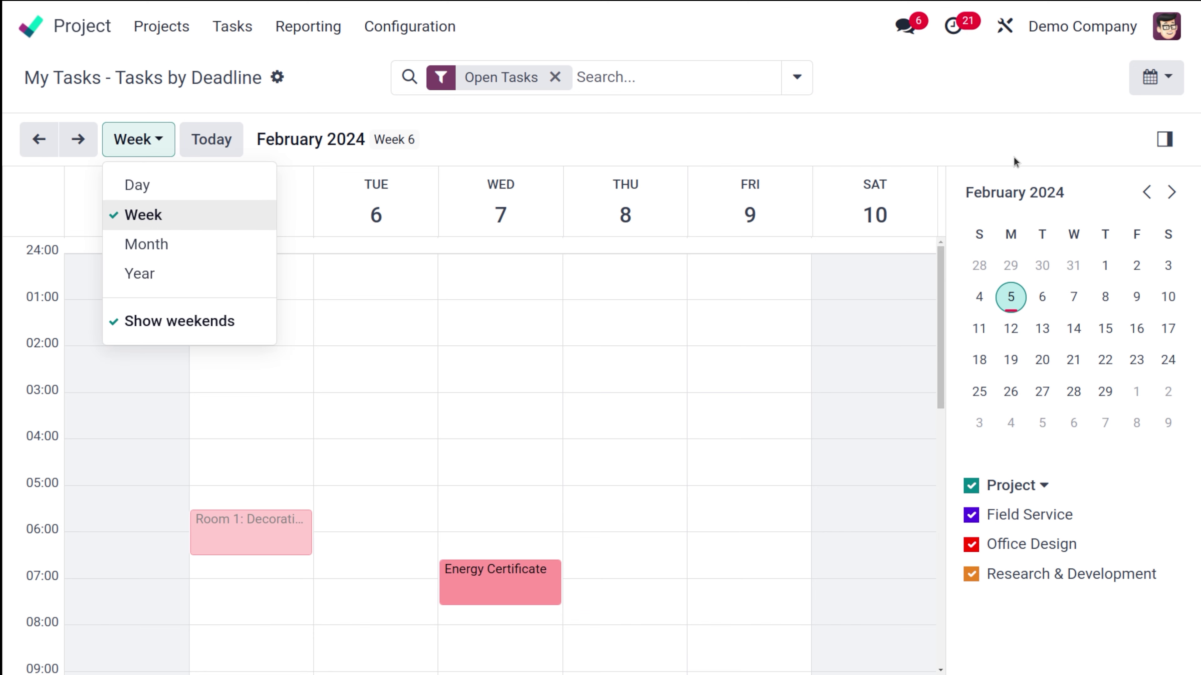
{"action": "left_click", "coordinate": [1156, 78]}
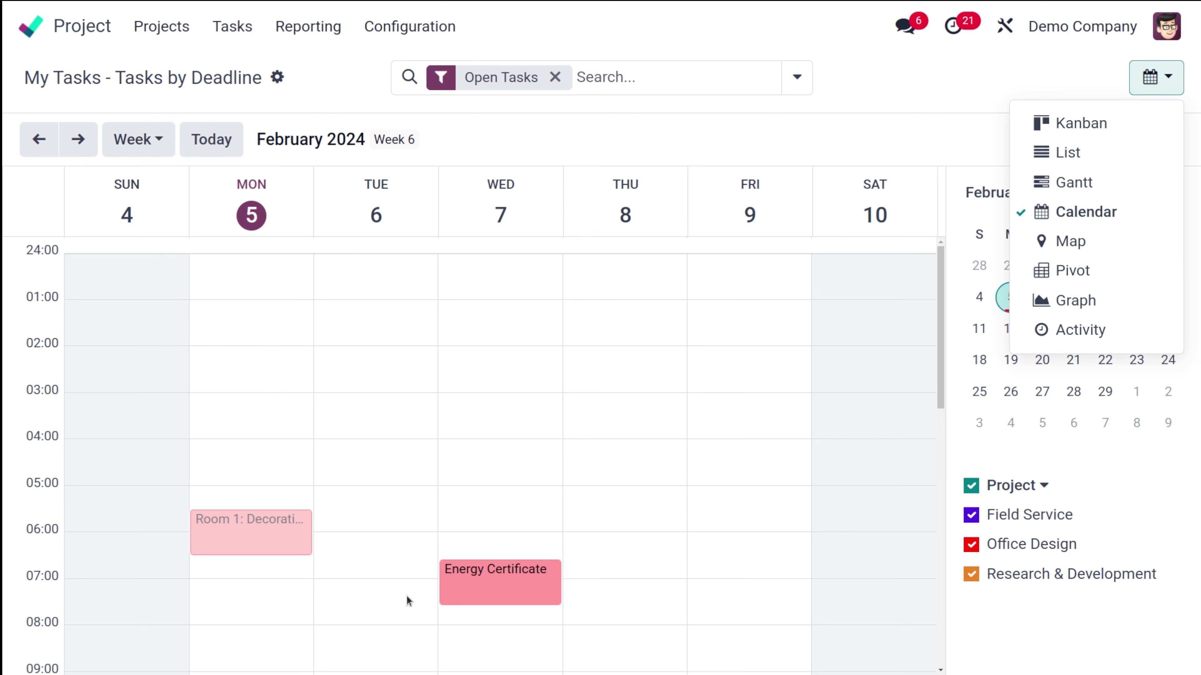
{"action": "scroll", "coordinate": [418, 595], "scroll_direction": "down", "scroll_amount": 10}
{"action": "scroll", "coordinate": [418, 595], "scroll_direction": "up", "scroll_amount": 6}
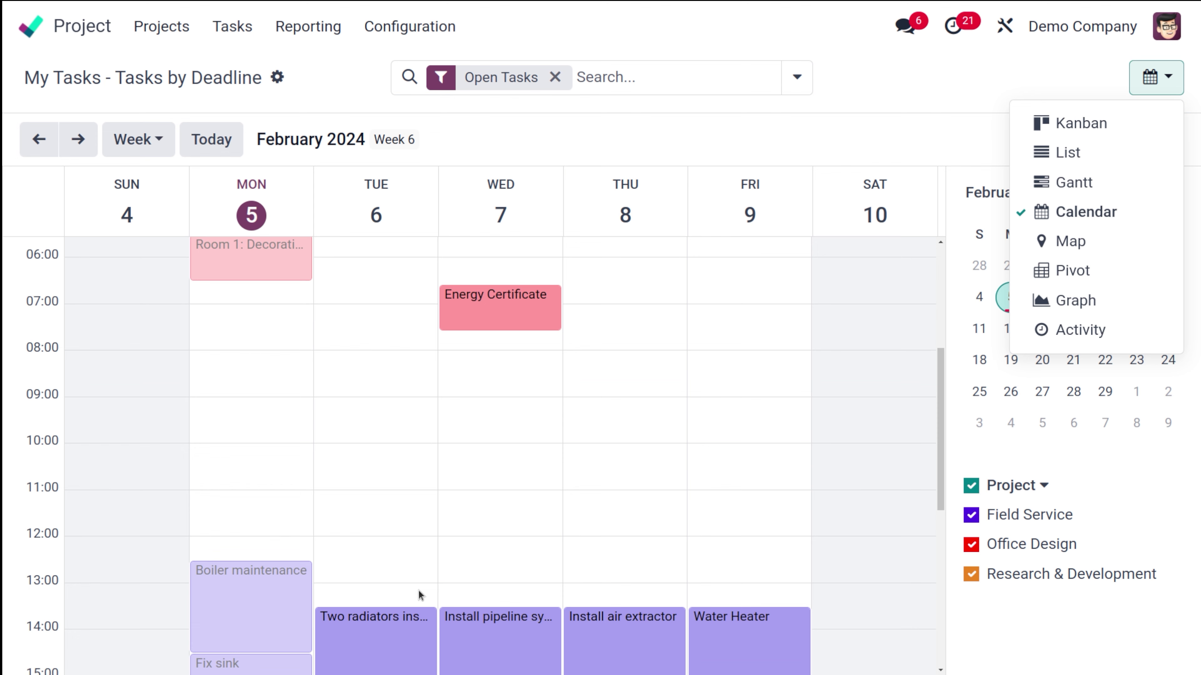
- Show My Tasks on the map and zoom into the cluster of 8 tasks
{"action": "left_click", "coordinate": [1055, 243]}
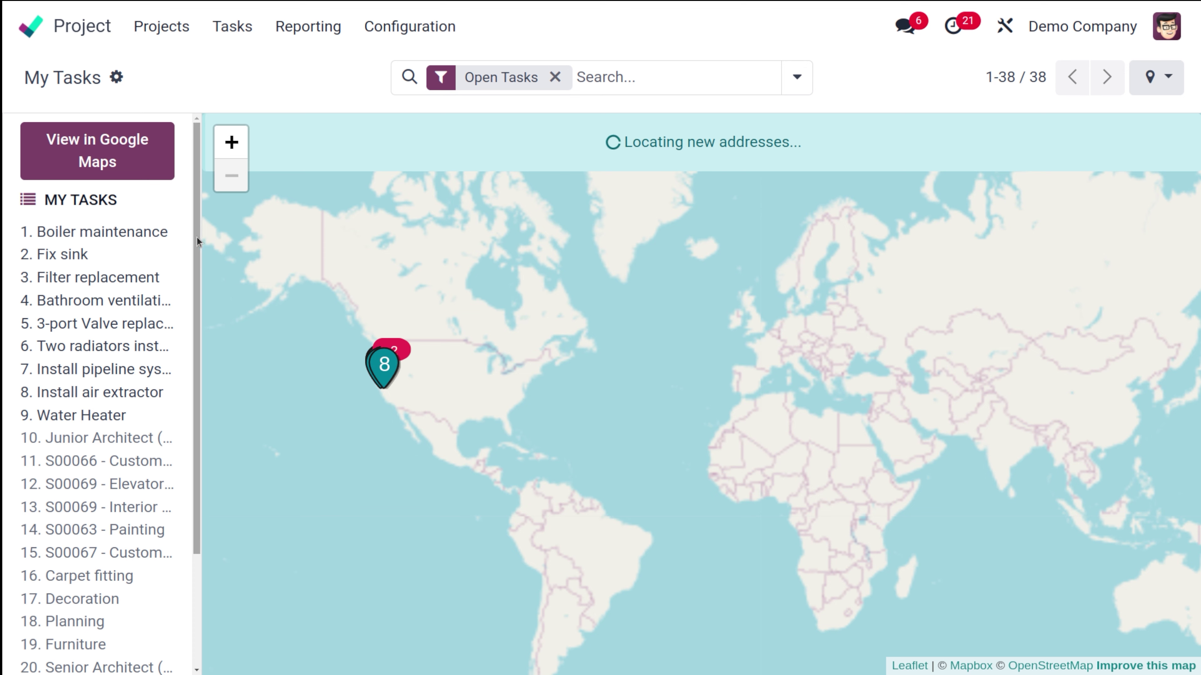
{"action": "scroll", "coordinate": [100, 552], "scroll_direction": "down", "scroll_amount": 3}
{"action": "scroll", "coordinate": [100, 552], "scroll_direction": "up", "scroll_amount": 3}
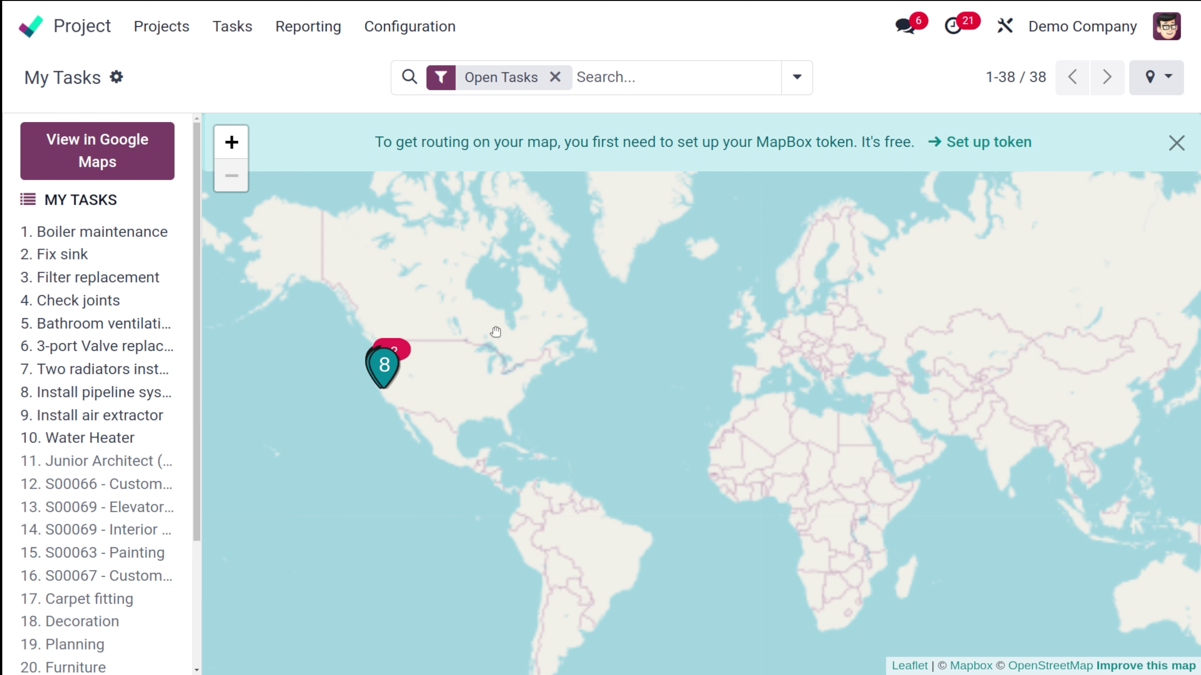
{"action": "left_click", "coordinate": [371, 362]}
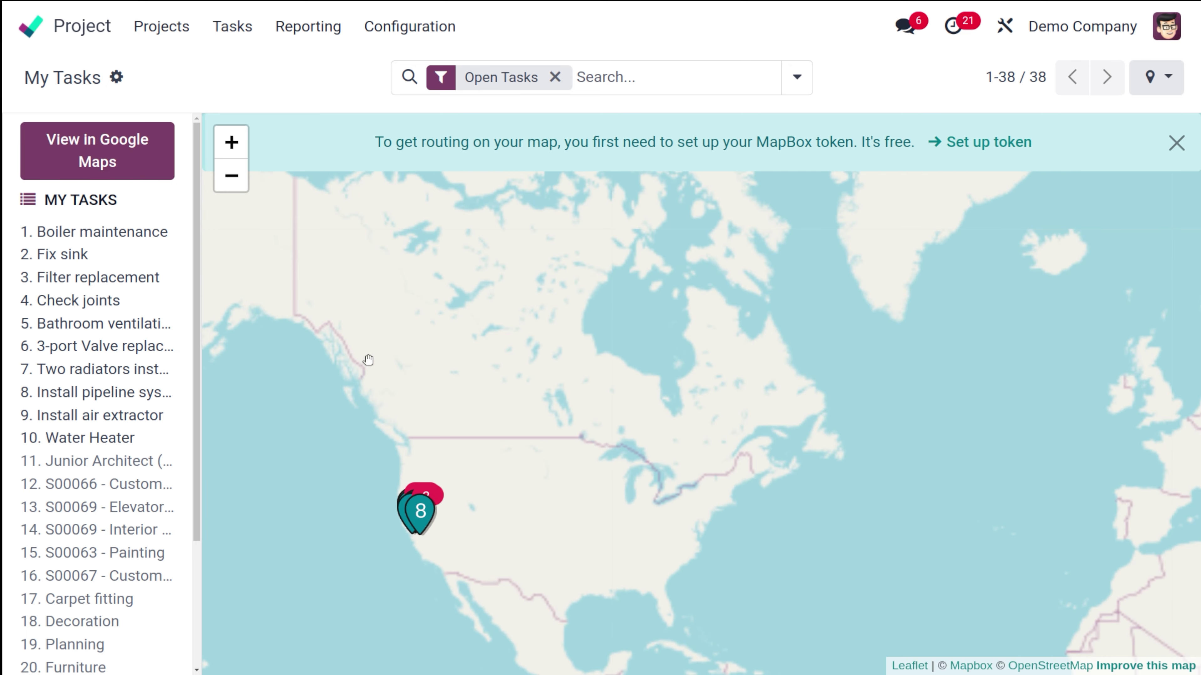
{"action": "scroll", "coordinate": [367, 359], "scroll_direction": "up", "scroll_amount": 1}
{"action": "scroll", "coordinate": [517, 608], "scroll_direction": "down", "scroll_amount": 3}
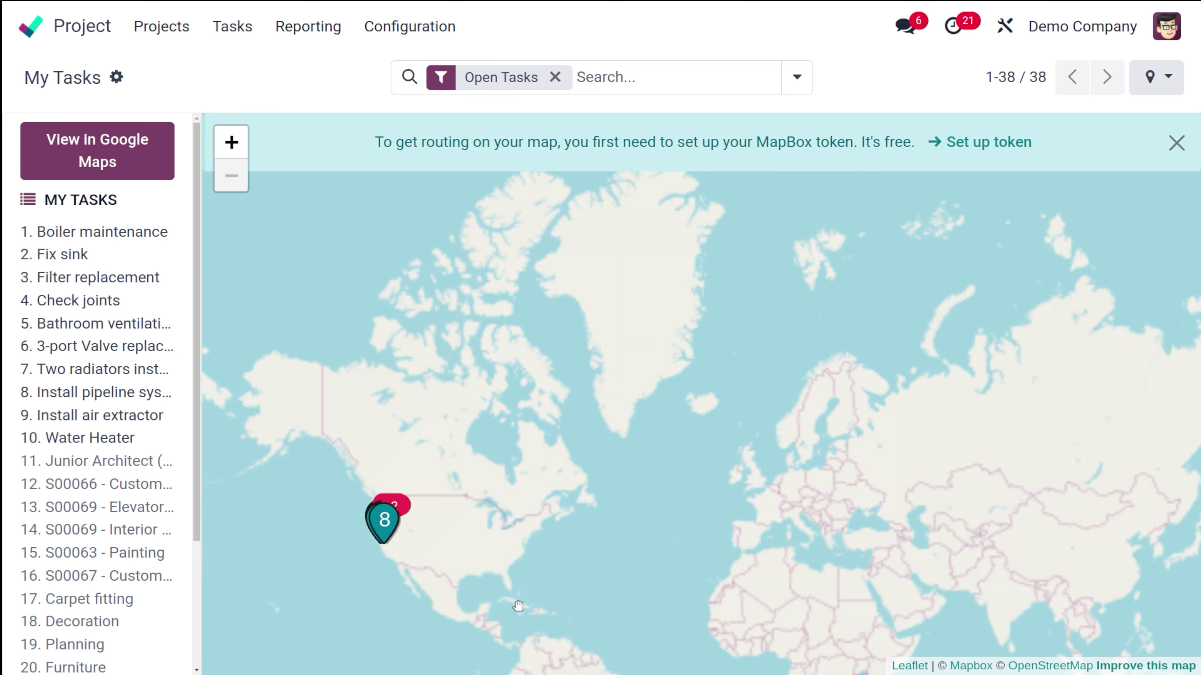
{"action": "scroll", "coordinate": [518, 606], "scroll_direction": "up", "scroll_amount": 5}
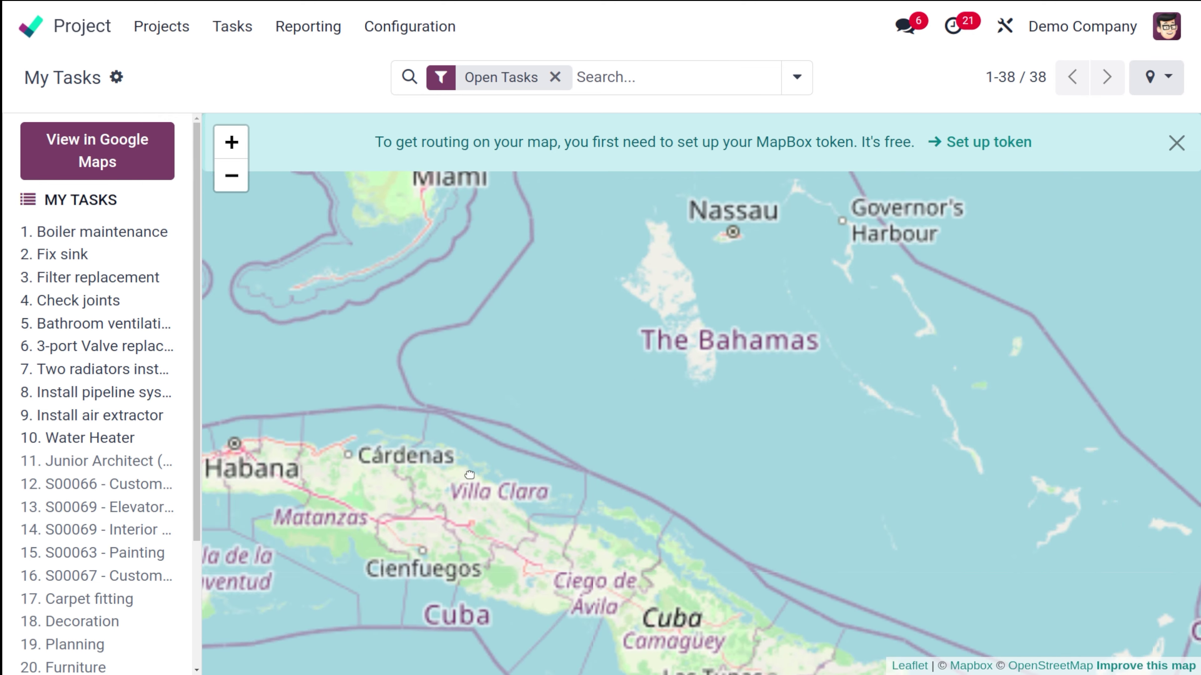
- Pan toward the Yucatán coast, then zoom out to see the Americas with markers near California
{"action": "left_click_drag", "start_coordinate": [284, 473], "coordinate": [449, 271]}
{"action": "scroll", "coordinate": [452, 272], "scroll_direction": "up", "scroll_amount": 2}
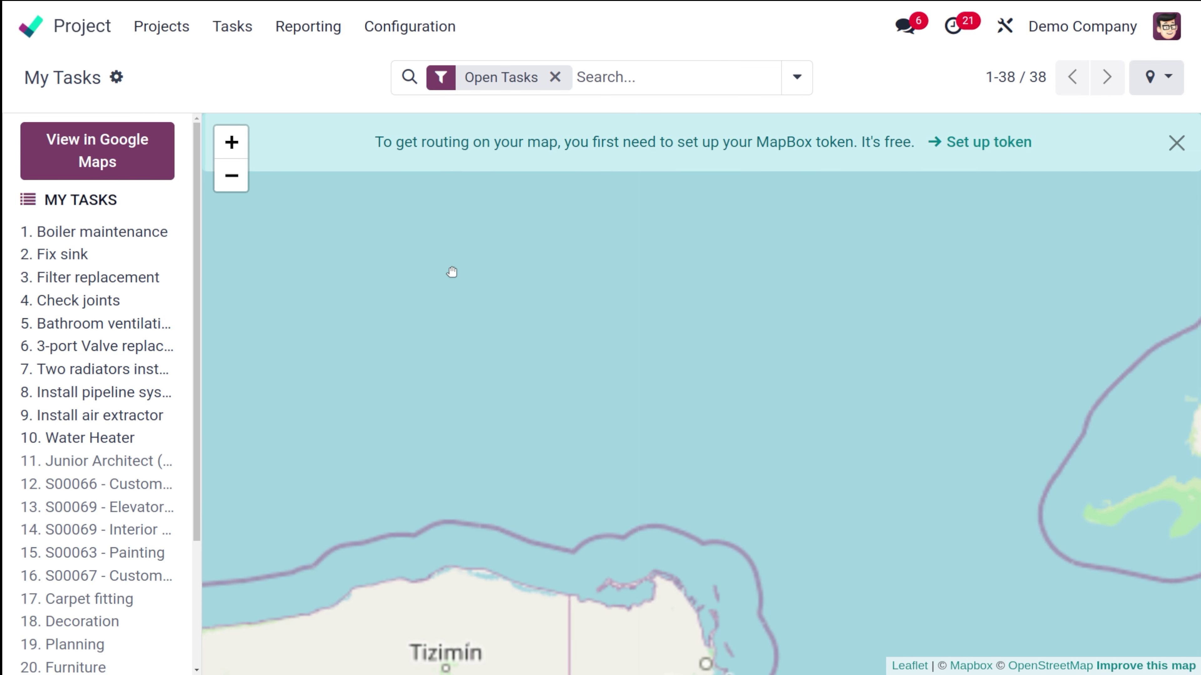
{"action": "left_click_drag", "start_coordinate": [576, 362], "coordinate": [560, 215]}
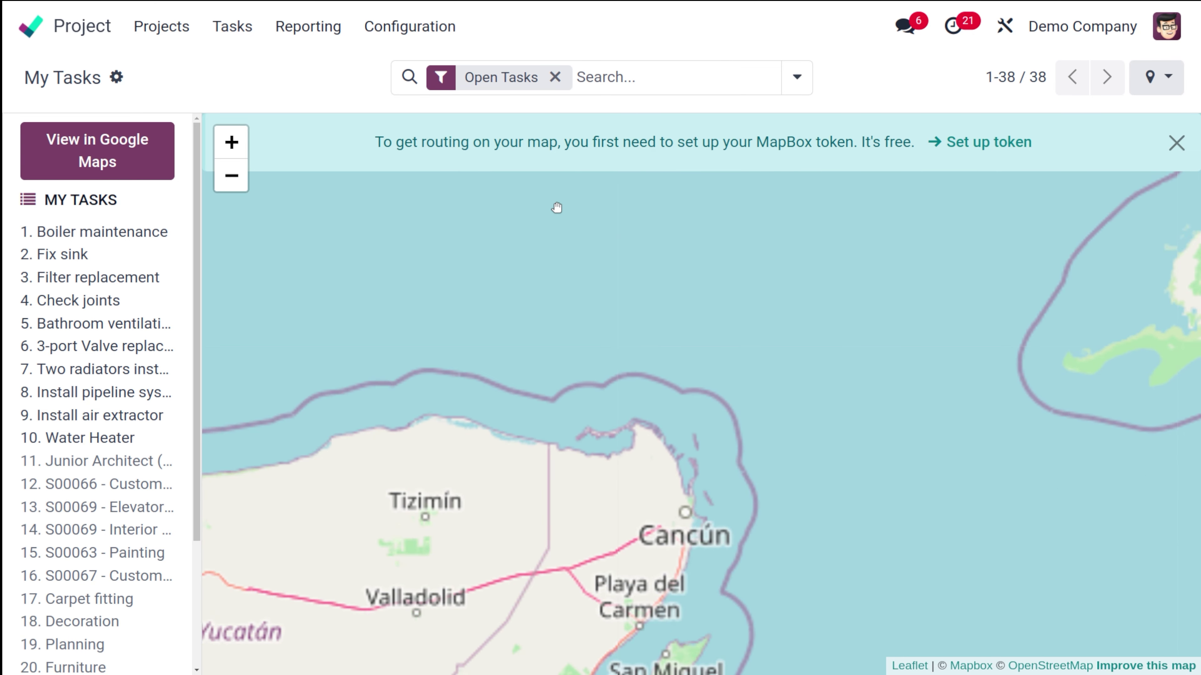
{"action": "scroll", "coordinate": [556, 208], "scroll_direction": "up", "scroll_amount": 1}
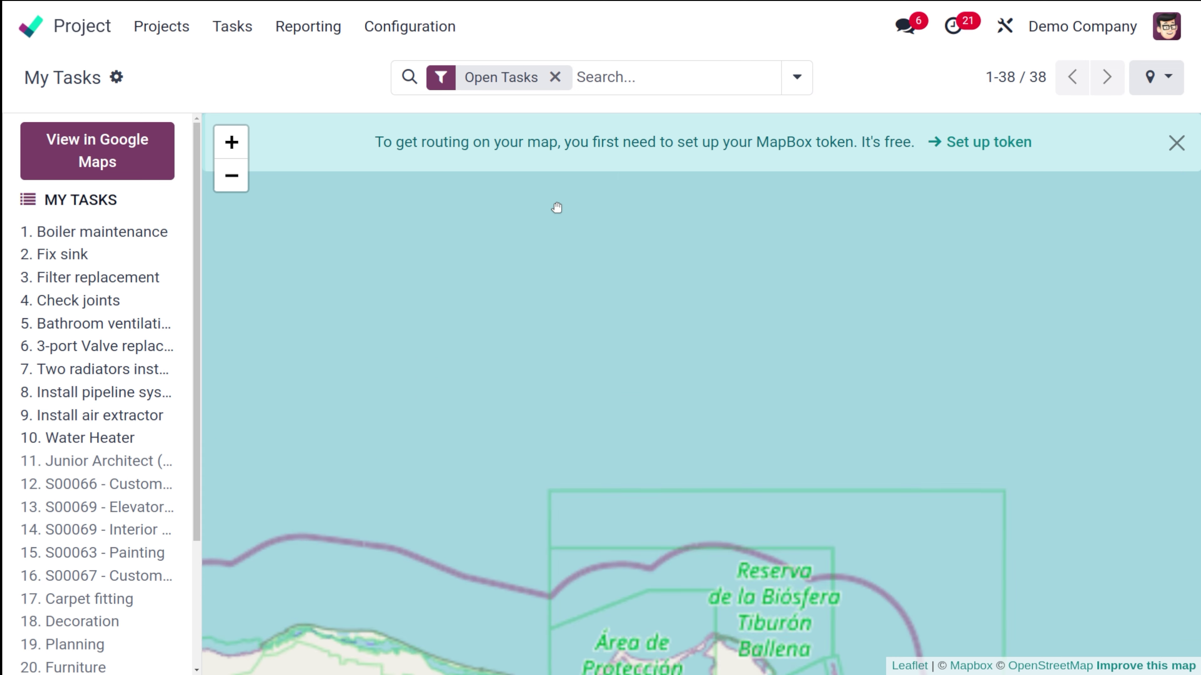
{"action": "left_click", "coordinate": [232, 175]}
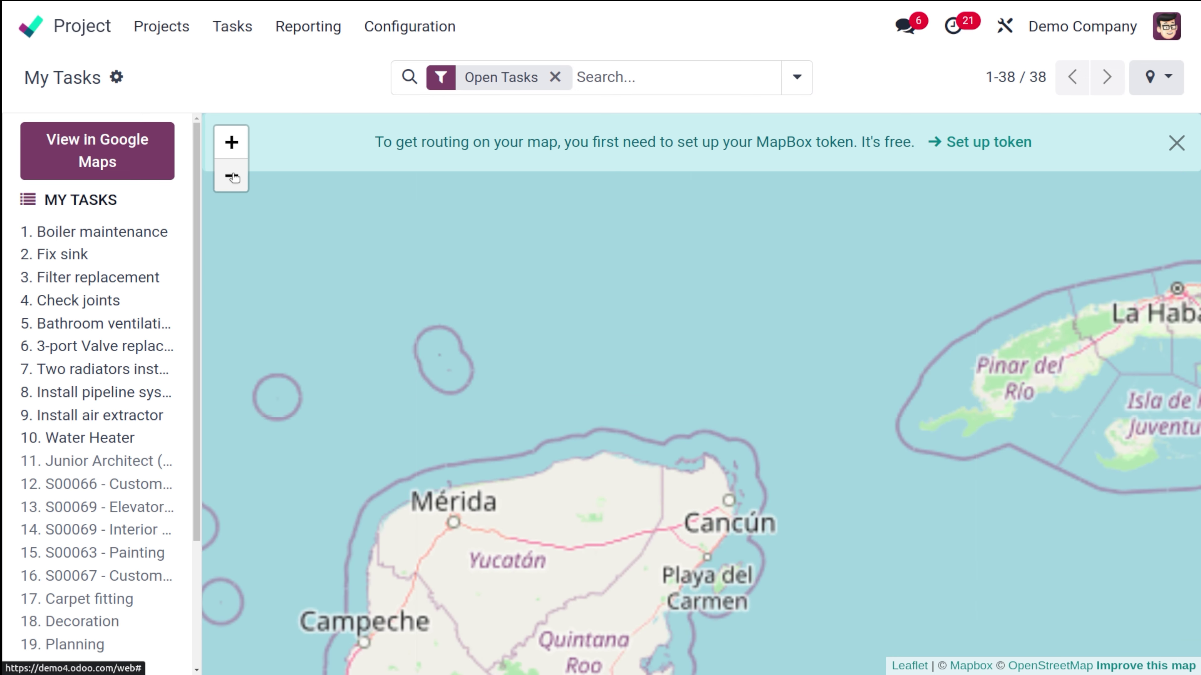
{"action": "left_click", "coordinate": [232, 175]}
{"action": "left_click", "coordinate": [232, 175]}
{"action": "left_click", "coordinate": [232, 175]}
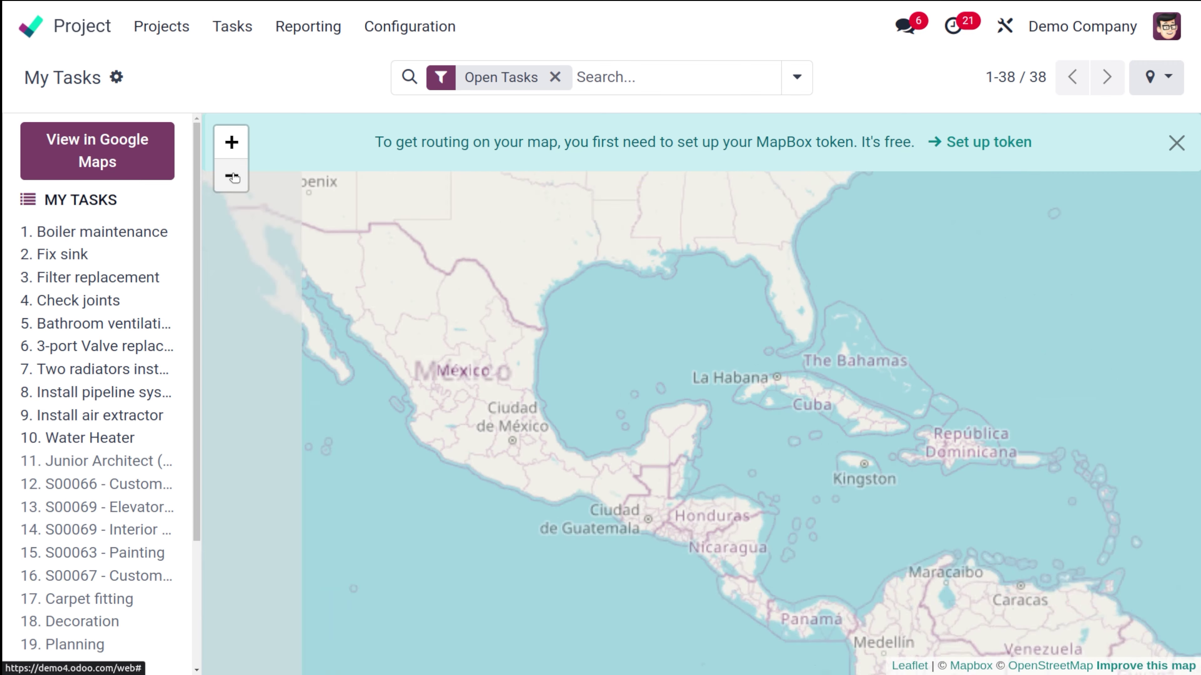
{"action": "left_click", "coordinate": [232, 175]}
{"action": "left_click", "coordinate": [232, 175]}
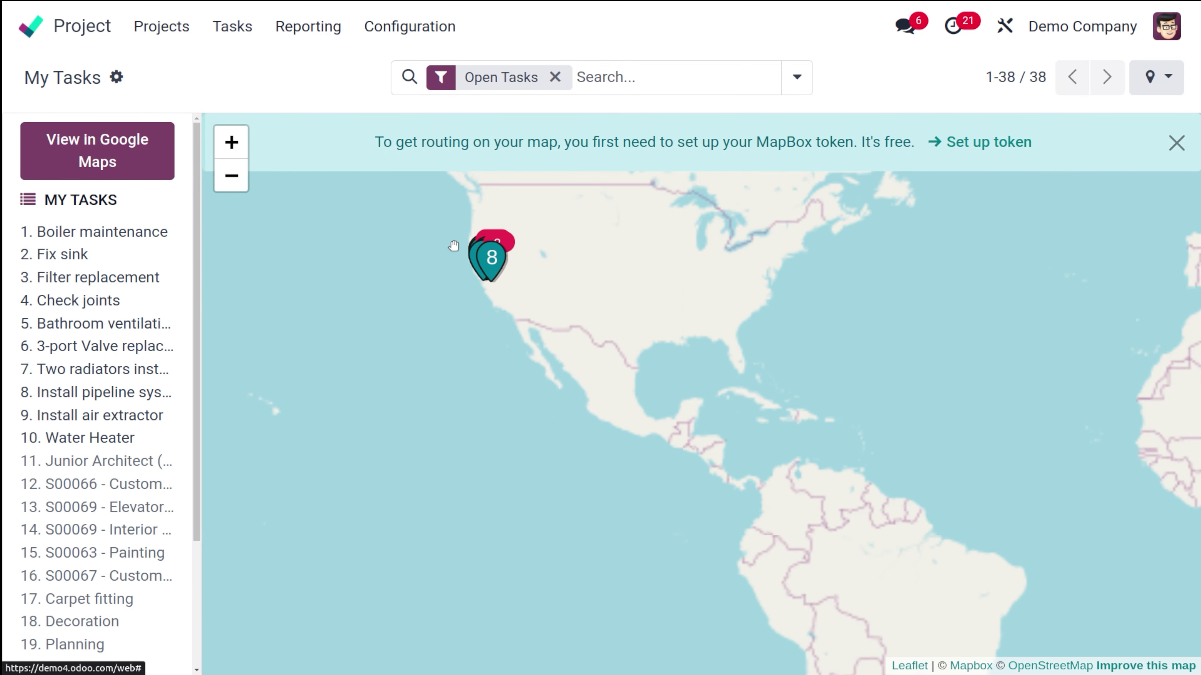
{"action": "left_click_drag", "start_coordinate": [453, 247], "coordinate": [449, 339]}
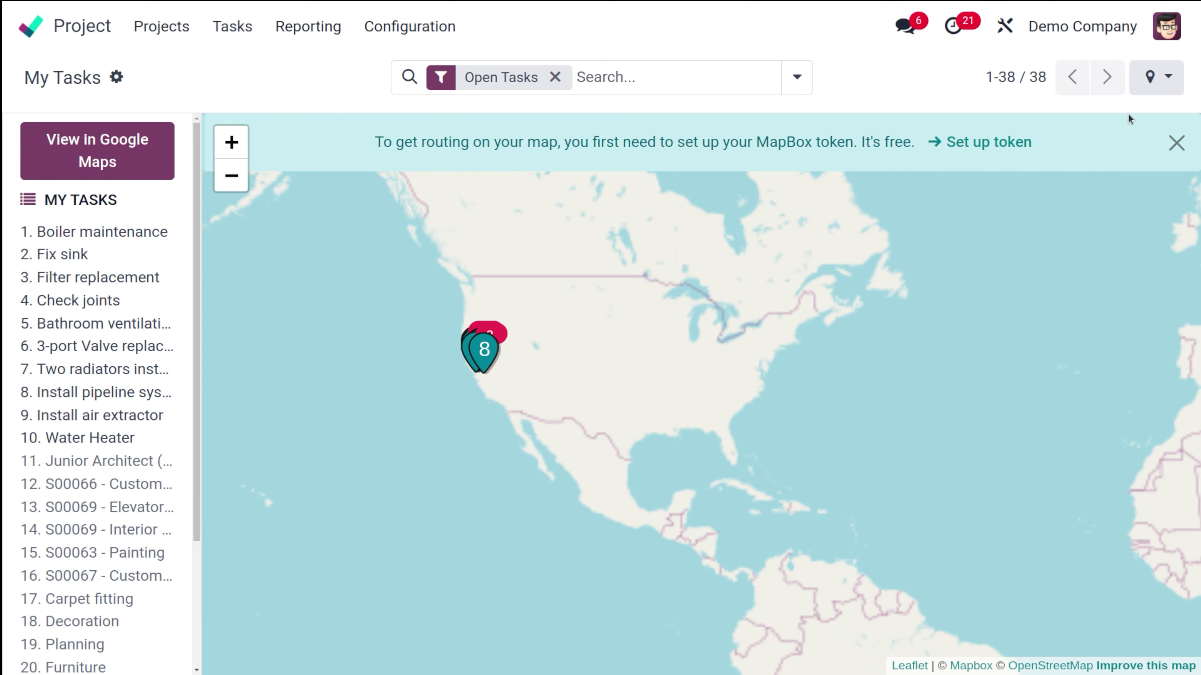
{"action": "left_click", "coordinate": [1154, 77]}
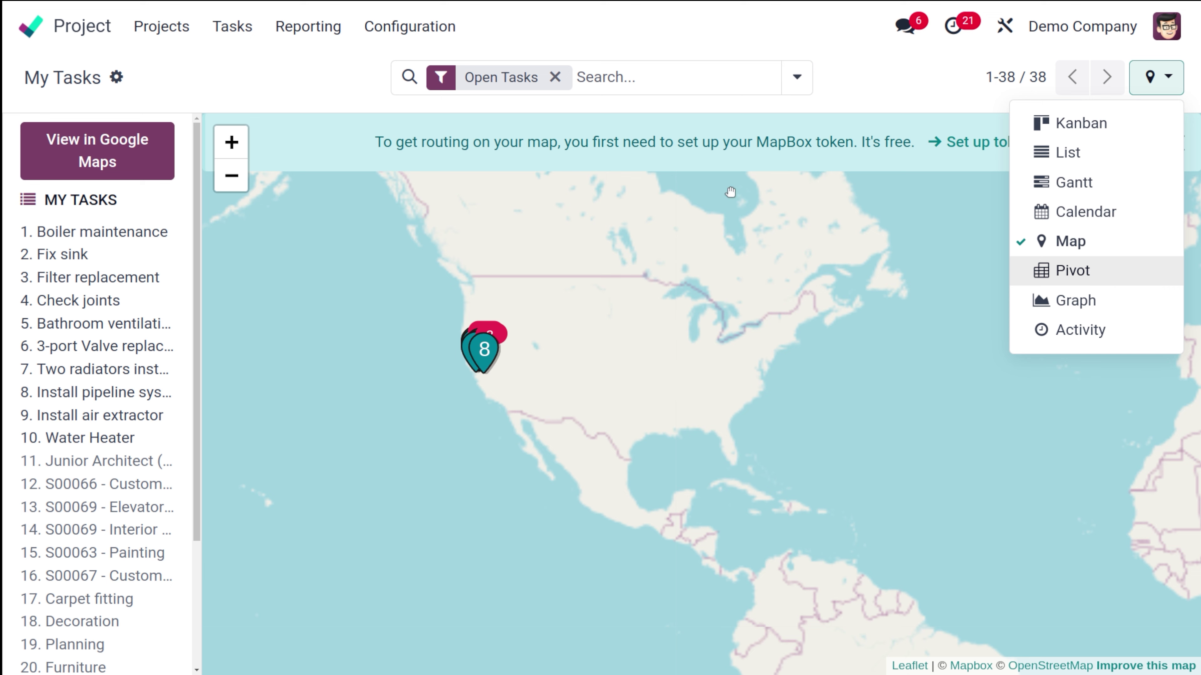
- Switch My Tasks to the pivot table view by project
{"action": "left_click", "coordinate": [1091, 279]}
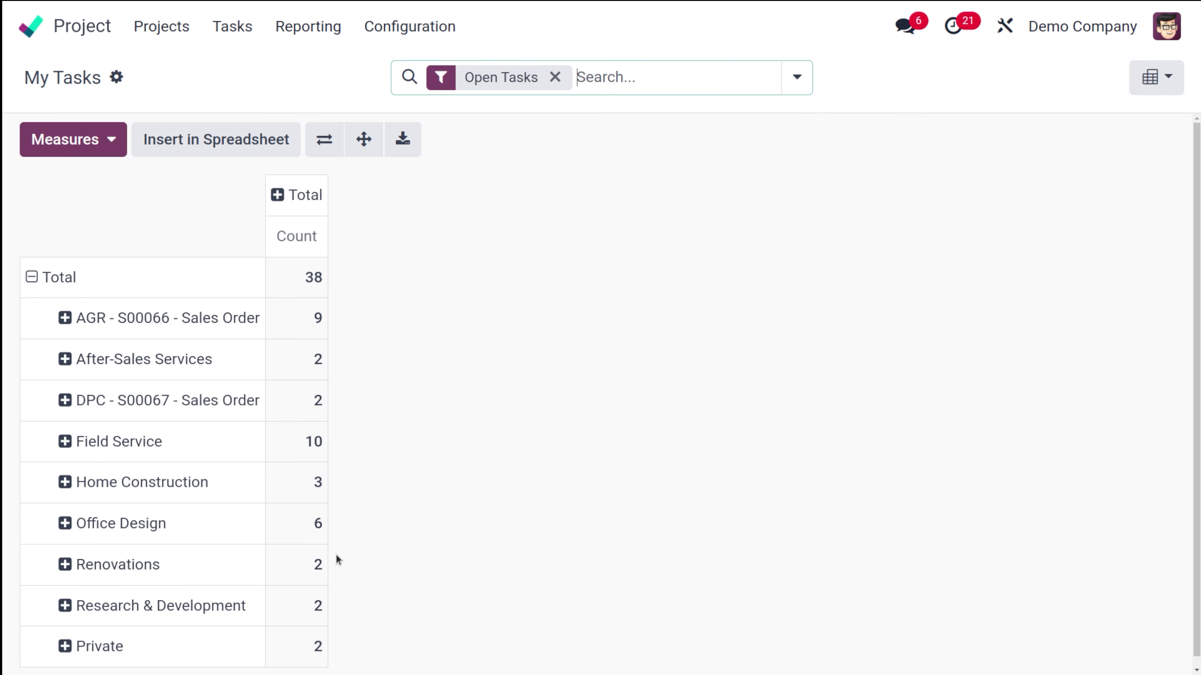
{"action": "scroll", "coordinate": [337, 559], "scroll_direction": "down", "scroll_amount": 1}
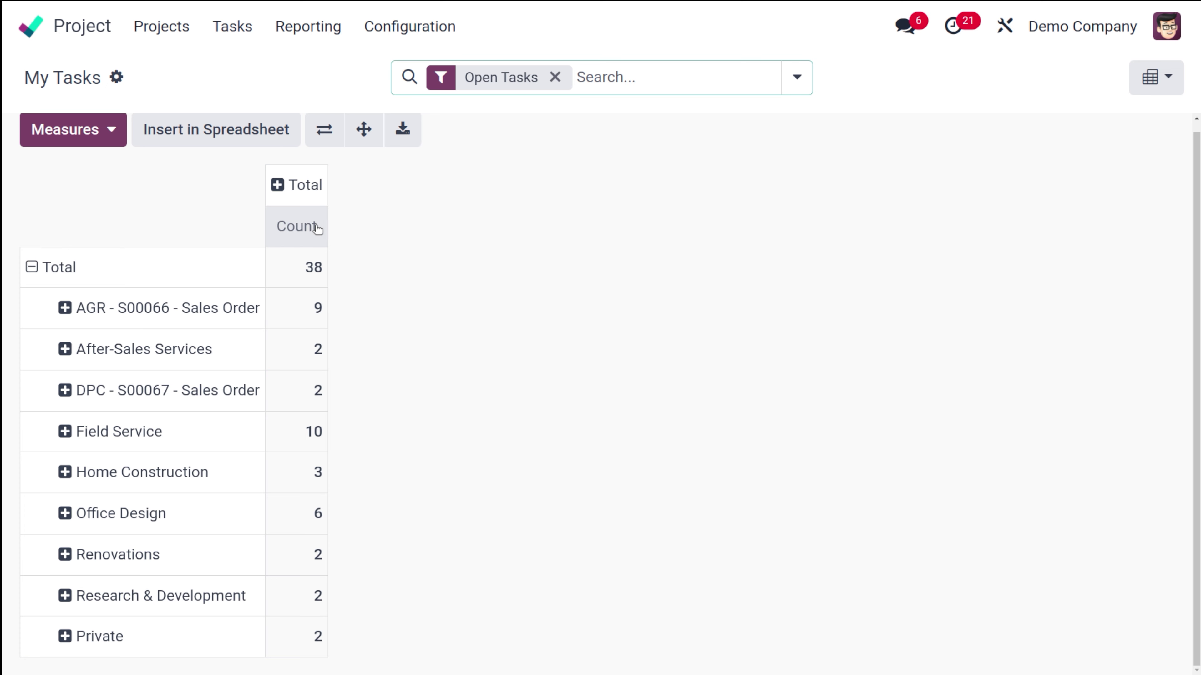
{"action": "left_click", "coordinate": [1165, 77]}
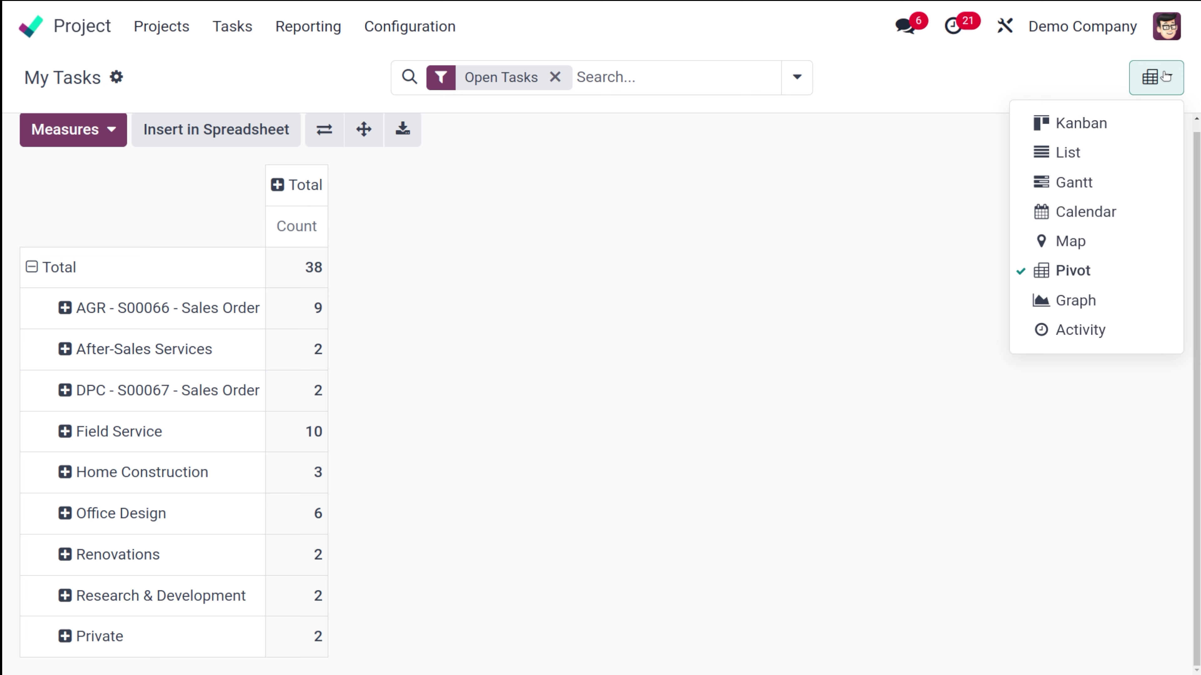
{"action": "left_click", "coordinate": [588, 295]}
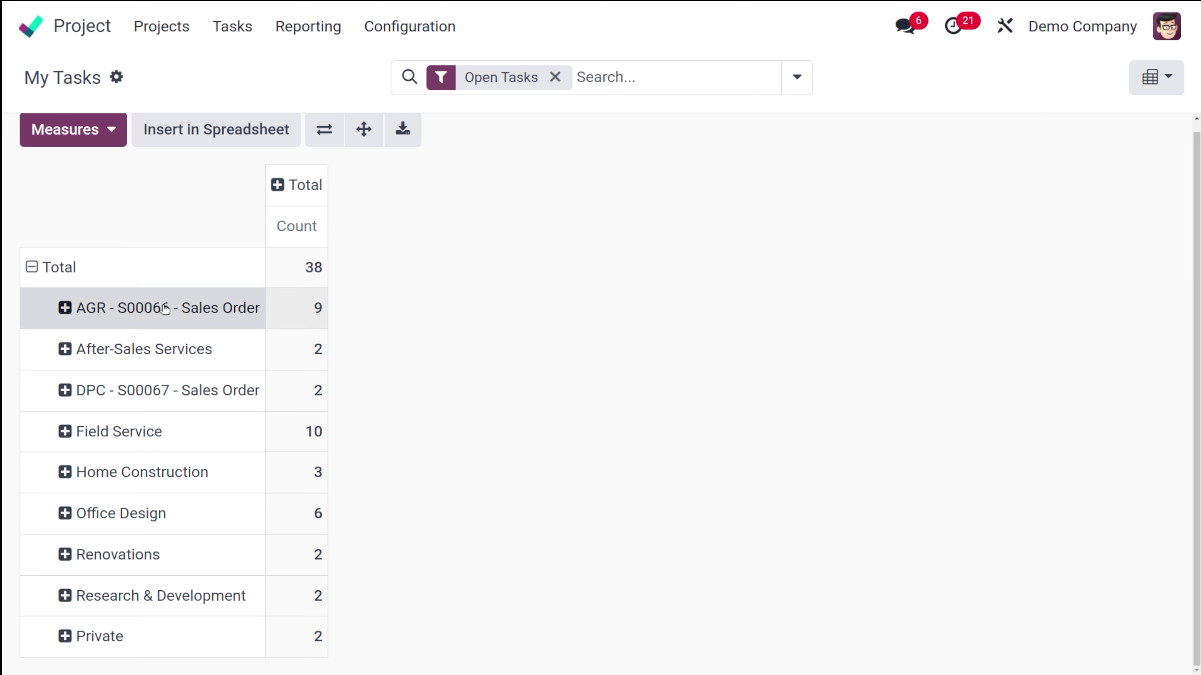
- Add Hours Spent and Overtime as pivot measures beside Count
{"action": "left_click", "coordinate": [94, 123]}
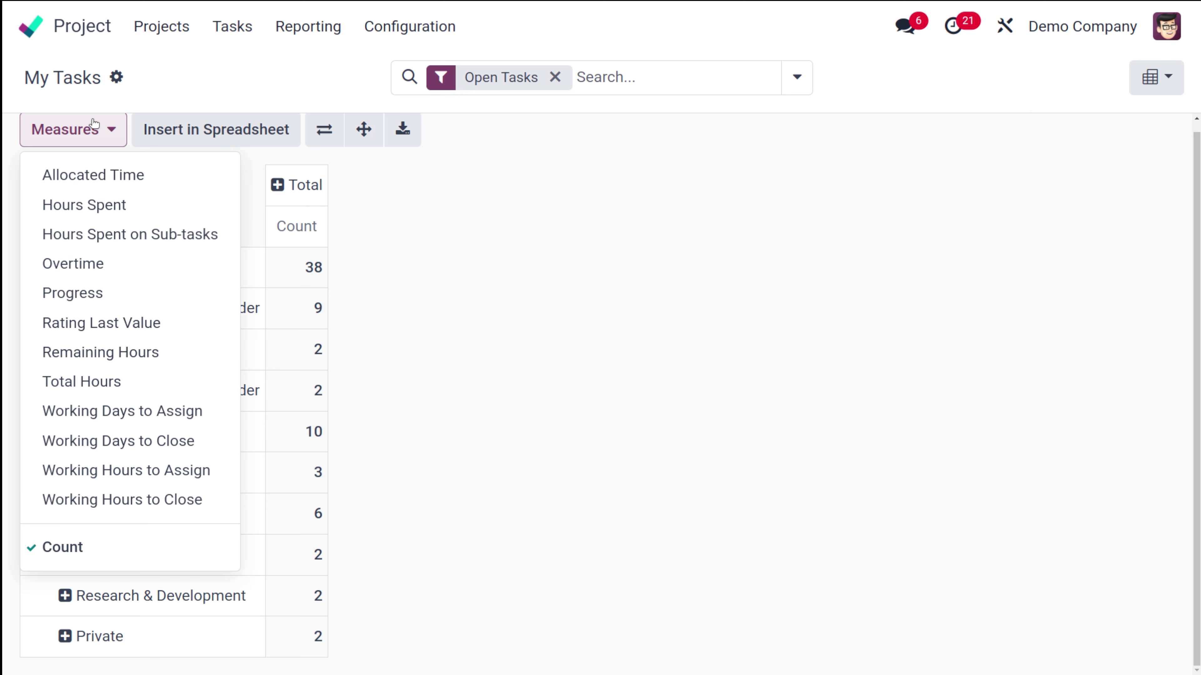
{"action": "left_click", "coordinate": [118, 206]}
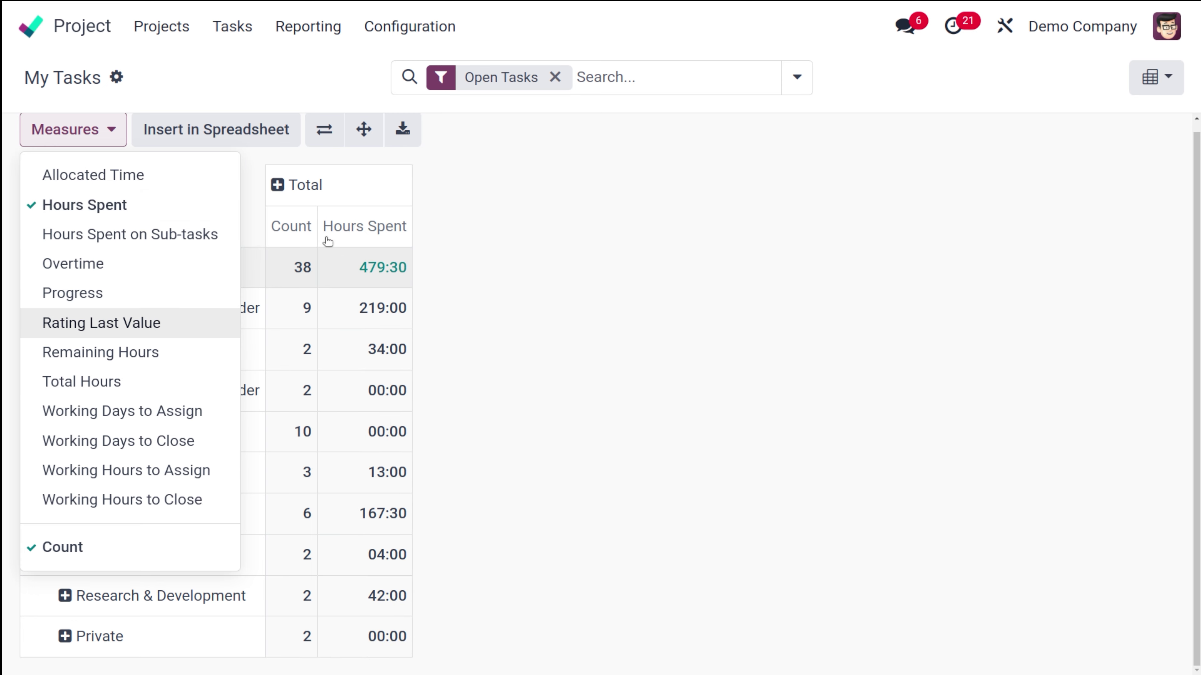
{"action": "left_click", "coordinate": [140, 265]}
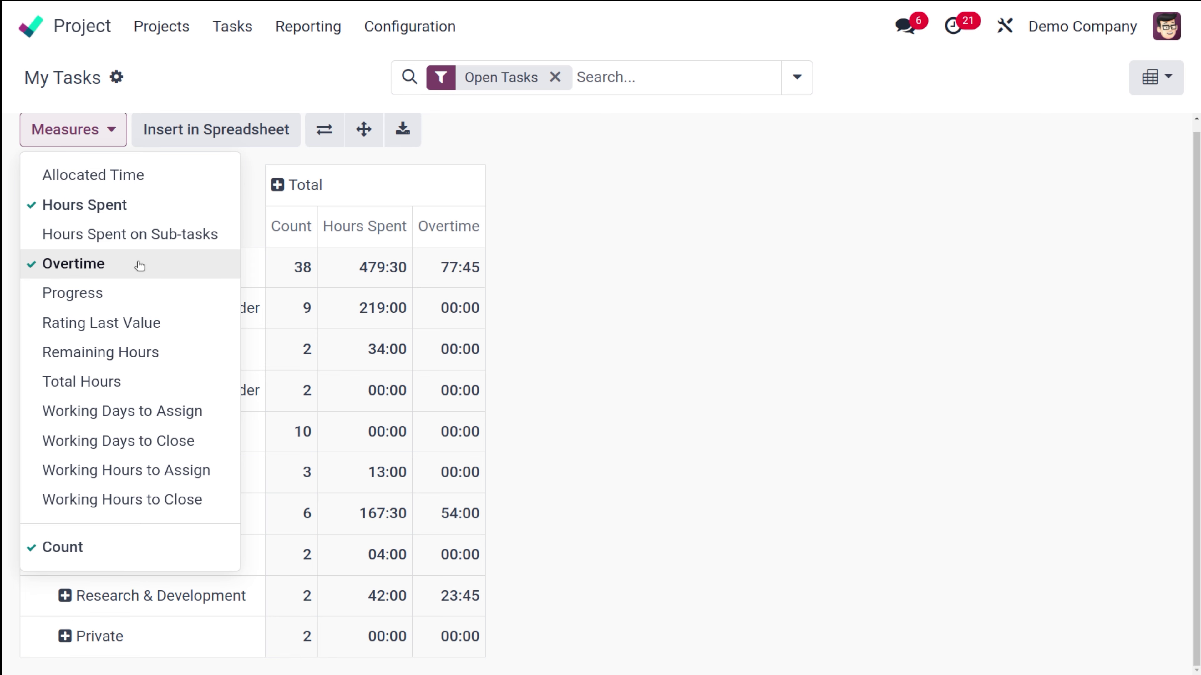
{"action": "left_click", "coordinate": [650, 255]}
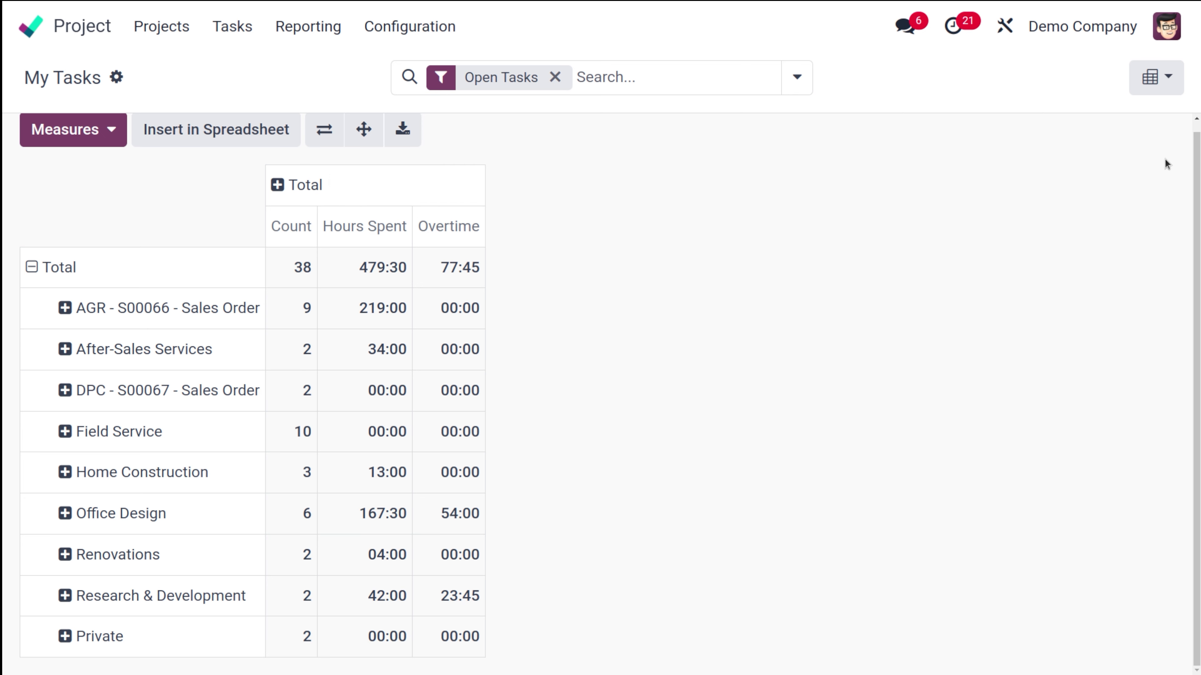
{"action": "left_click", "coordinate": [1159, 78]}
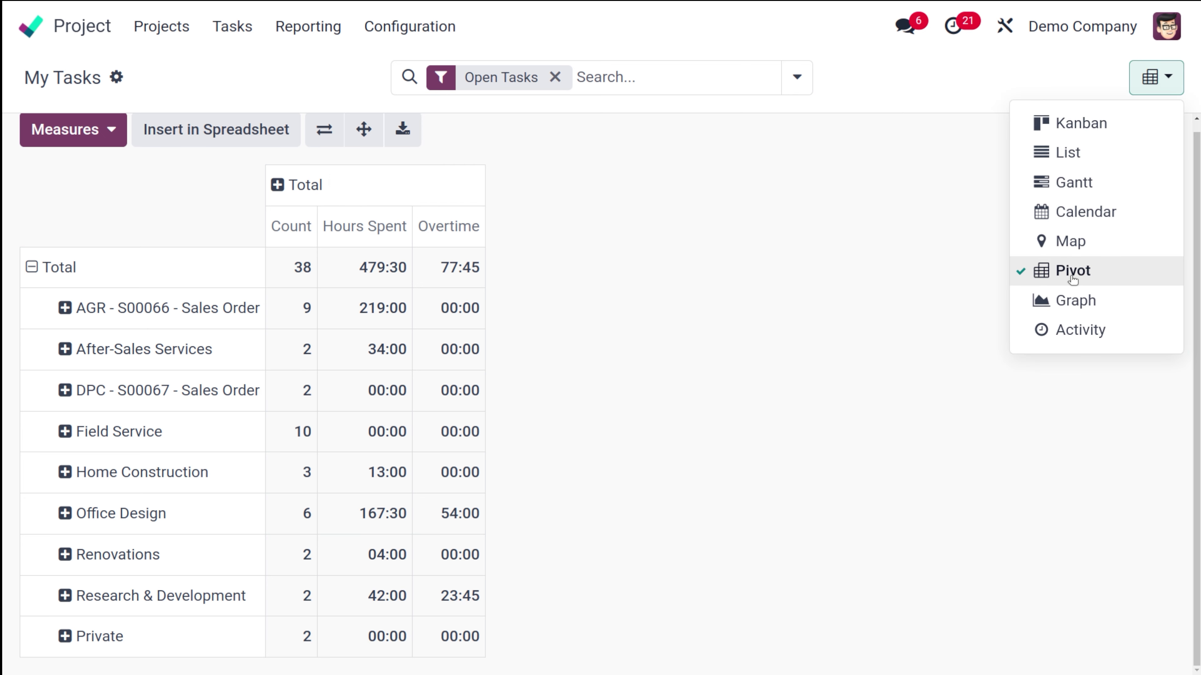
- Show the task graph as line and pie charts, then return to the stacked bar chart
{"action": "left_click", "coordinate": [1064, 306]}
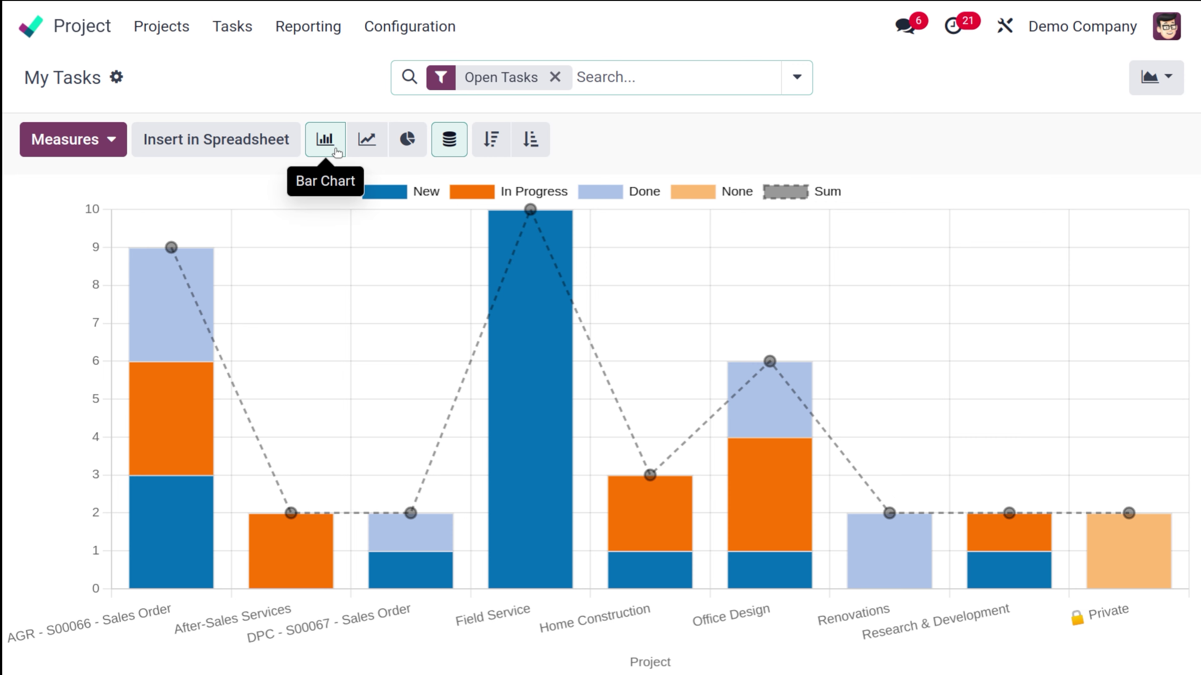
{"action": "left_click", "coordinate": [367, 141]}
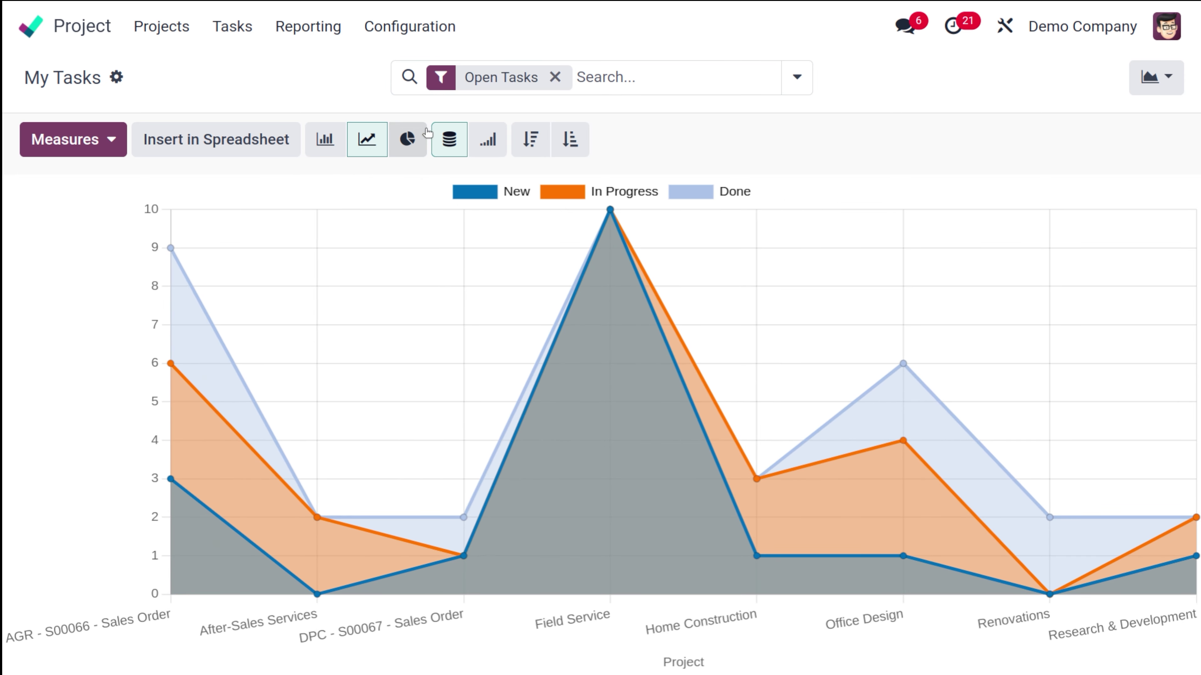
{"action": "left_click", "coordinate": [409, 136]}
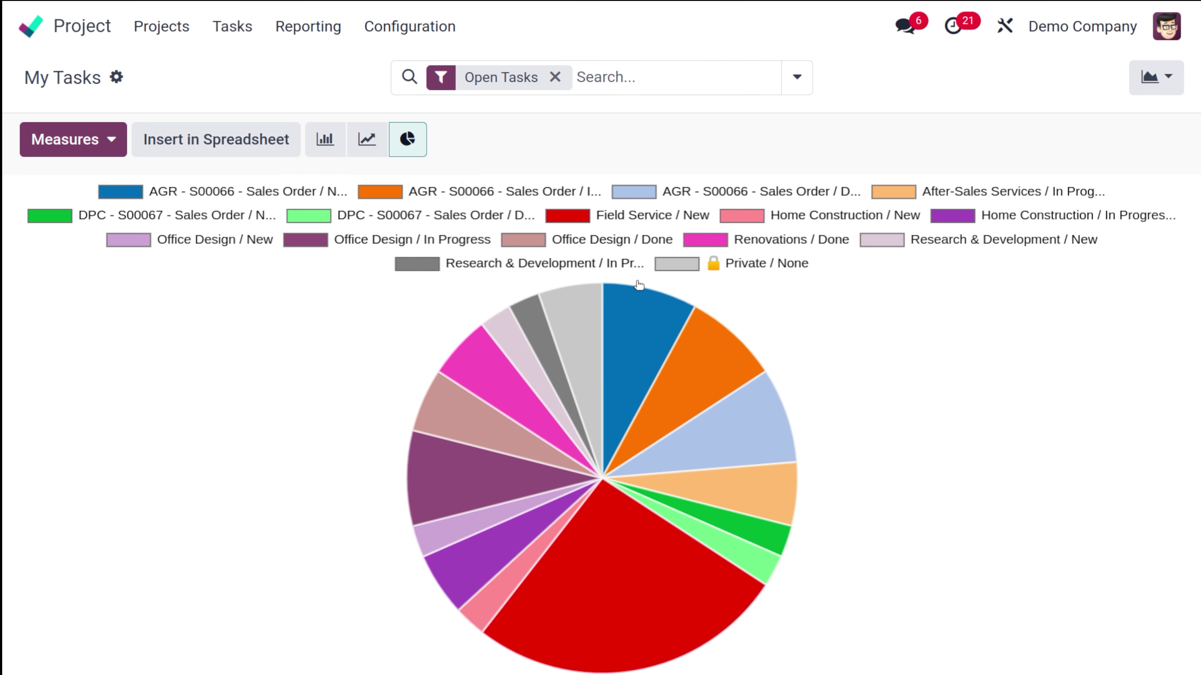
{"action": "mouse_move", "coordinate": [514, 500]}
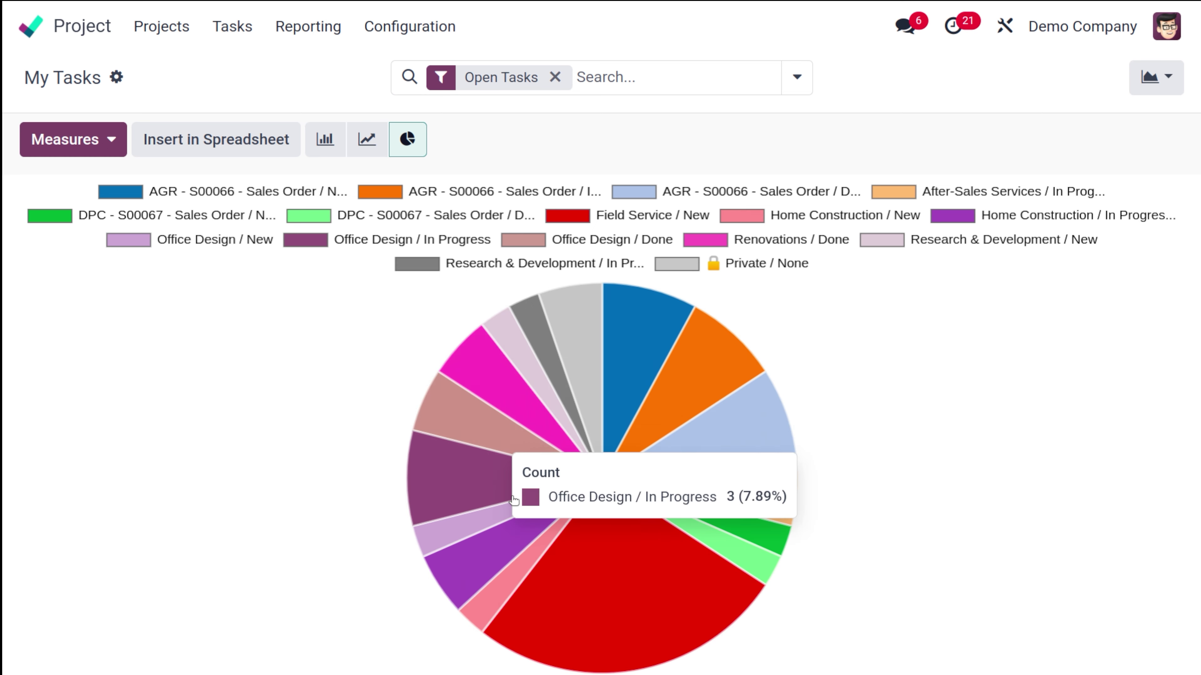
{"action": "mouse_move", "coordinate": [588, 305]}
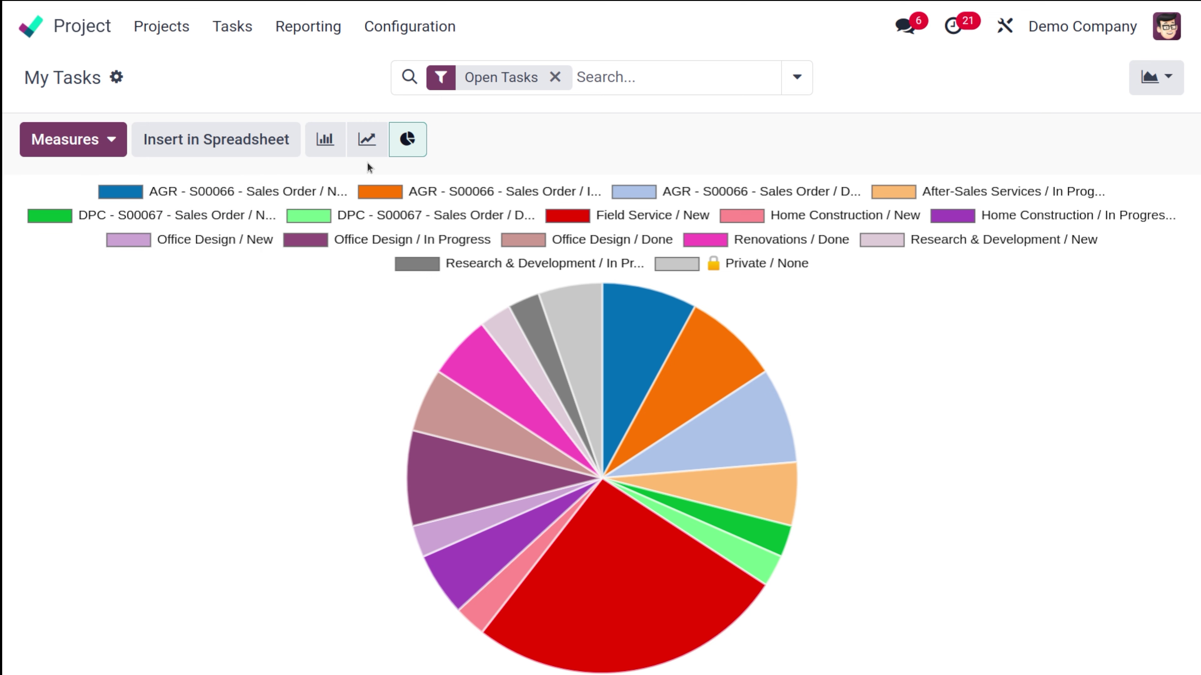
{"action": "mouse_move", "coordinate": [591, 361]}
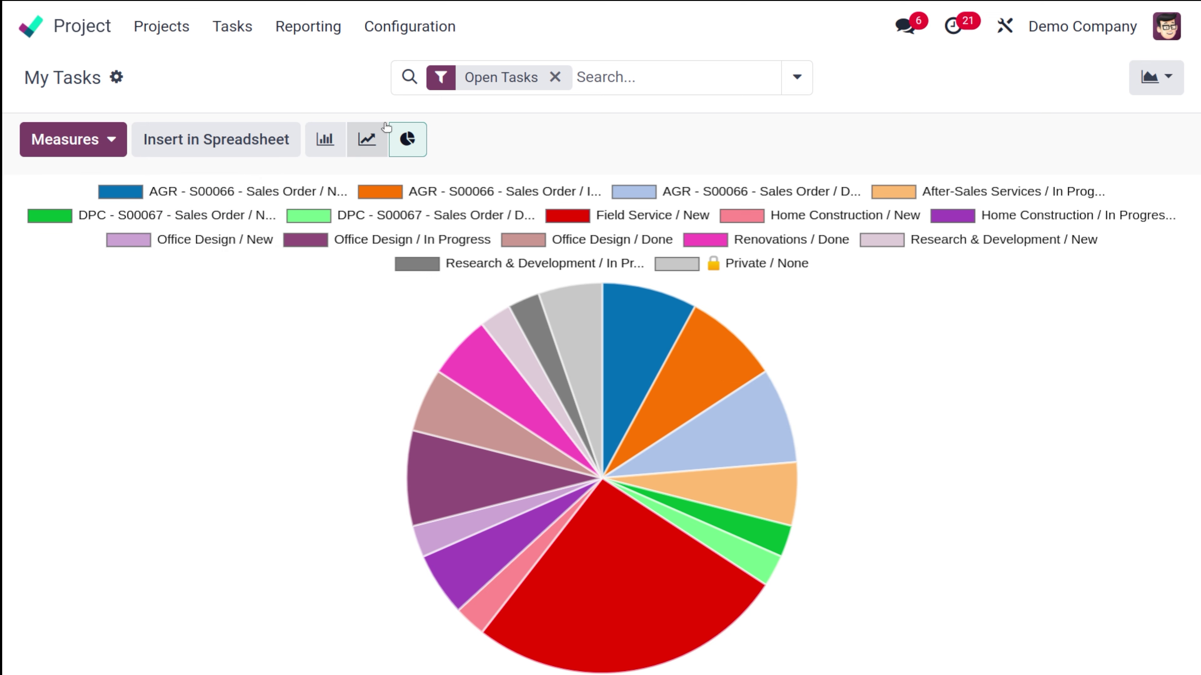
{"action": "left_click", "coordinate": [376, 137]}
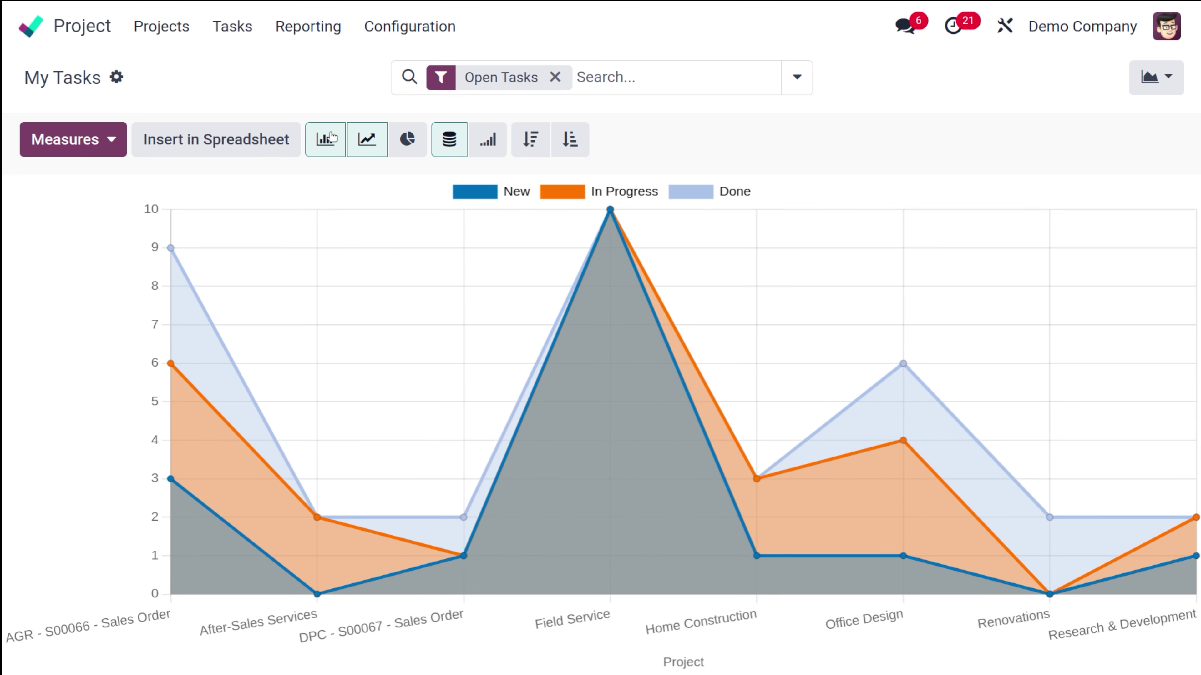
{"action": "left_click", "coordinate": [330, 138]}
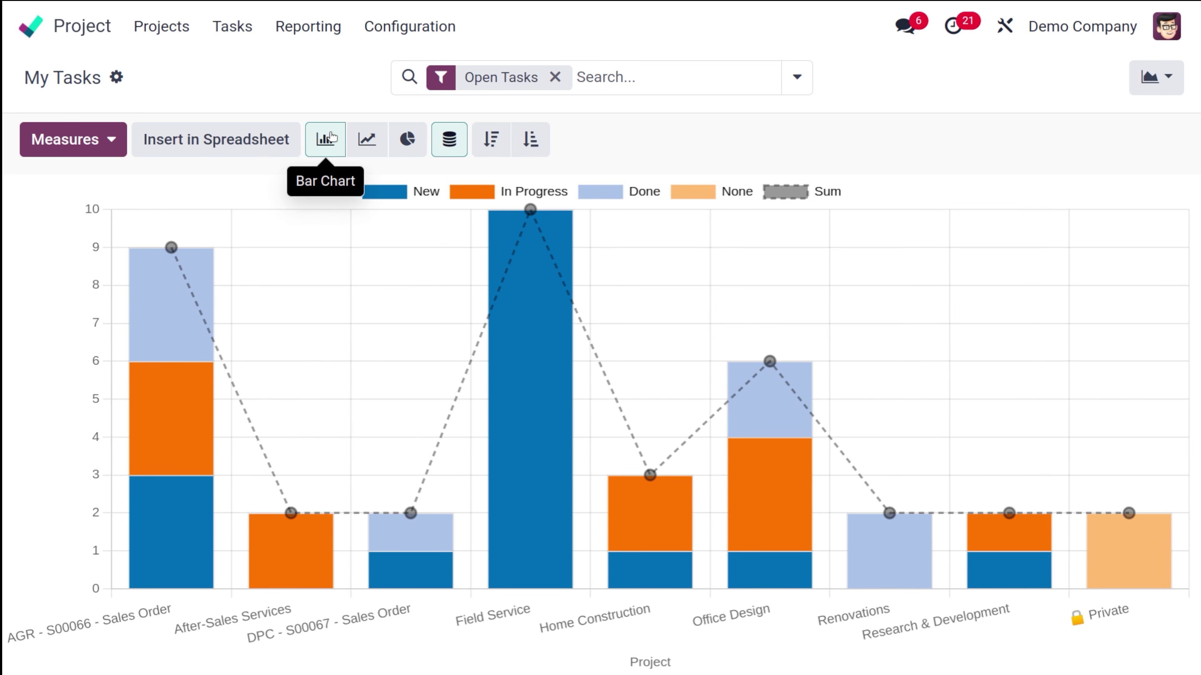
{"action": "left_click", "coordinate": [1165, 88]}
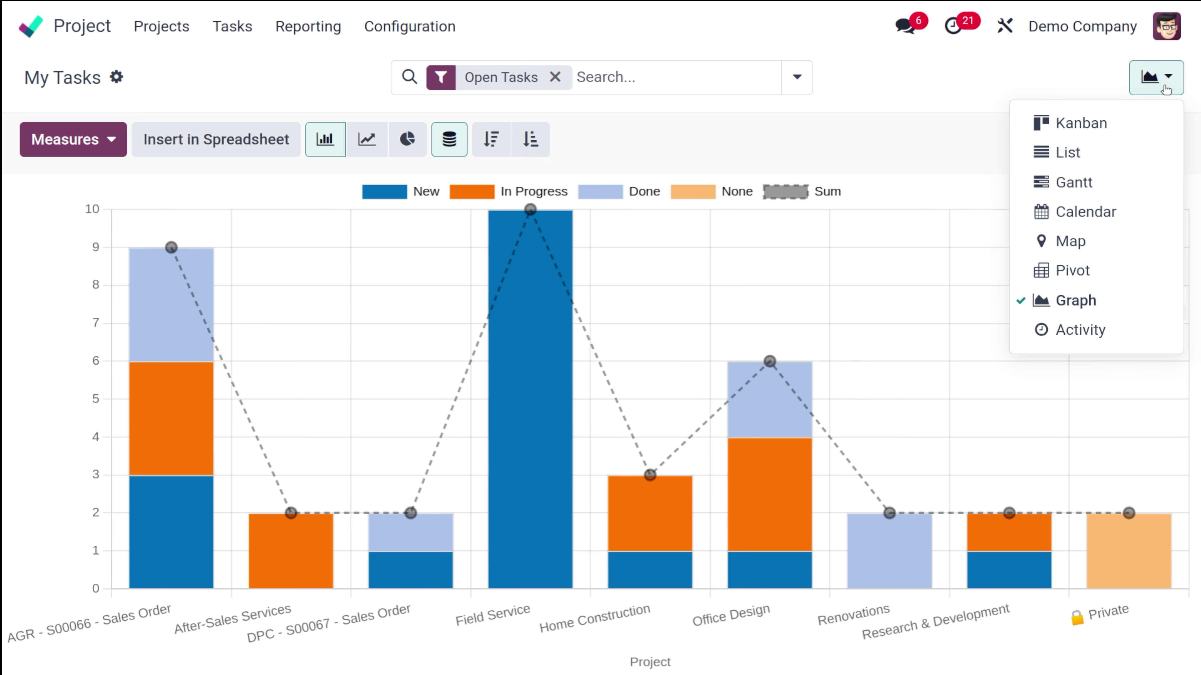
- Switch My Tasks to the activity view of Email, Call and Upload Document activities, then reach the Tasks menu
{"action": "left_click", "coordinate": [1099, 331]}
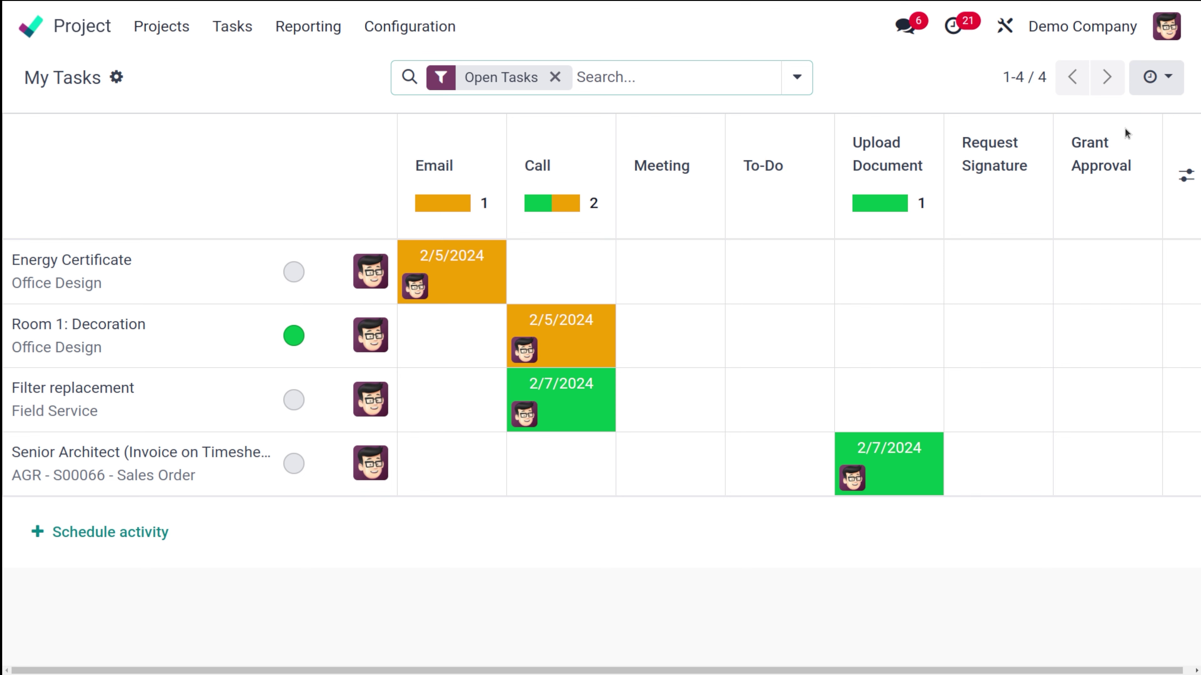
{"action": "left_click", "coordinate": [244, 29]}
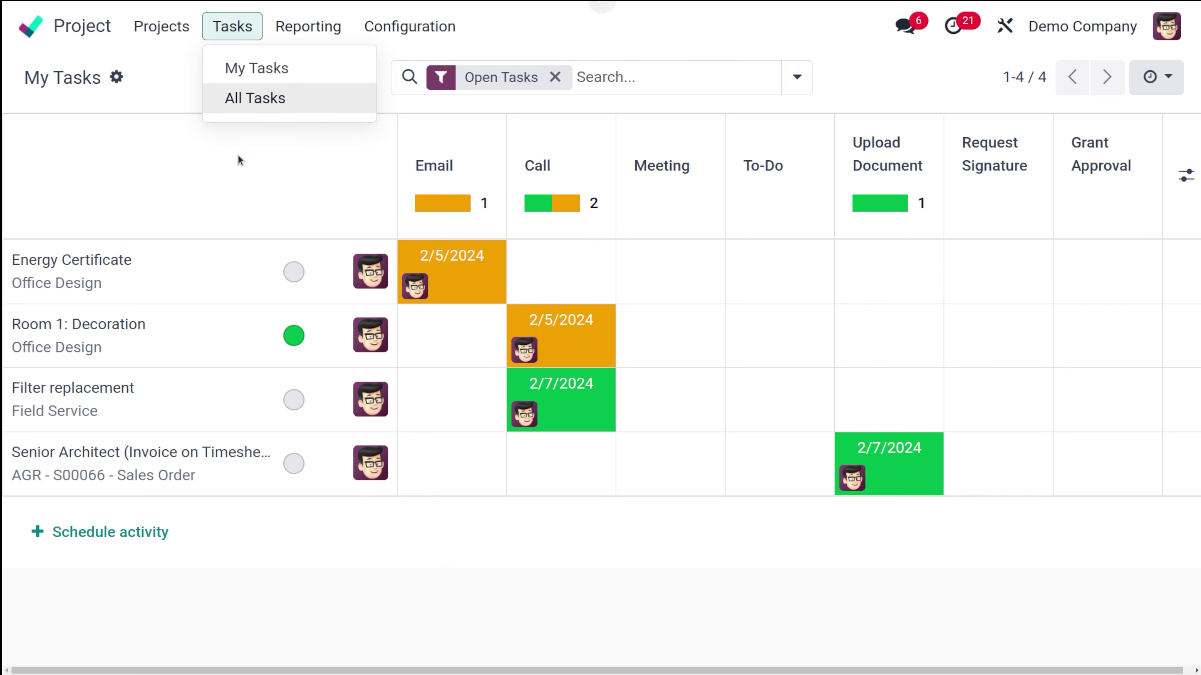
- Open All Tasks, then show the Tasks Analysis report as a pivot of 98 tasks by project
{"action": "left_click", "coordinate": [263, 95]}
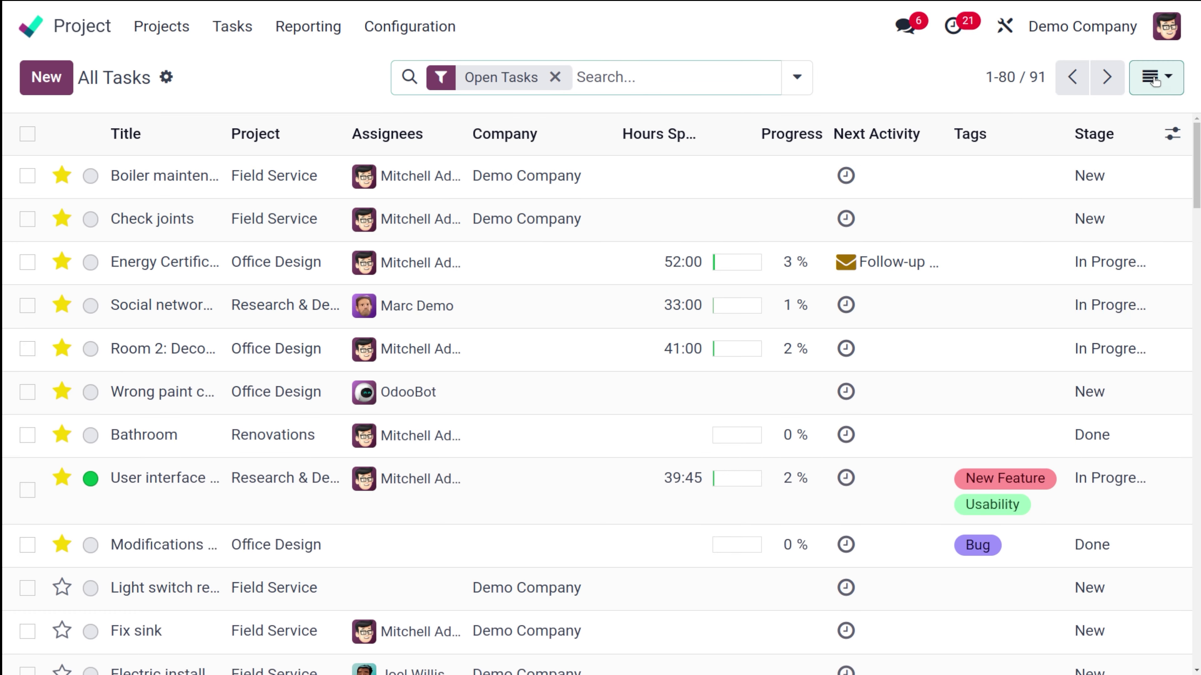
{"action": "left_click", "coordinate": [1156, 77]}
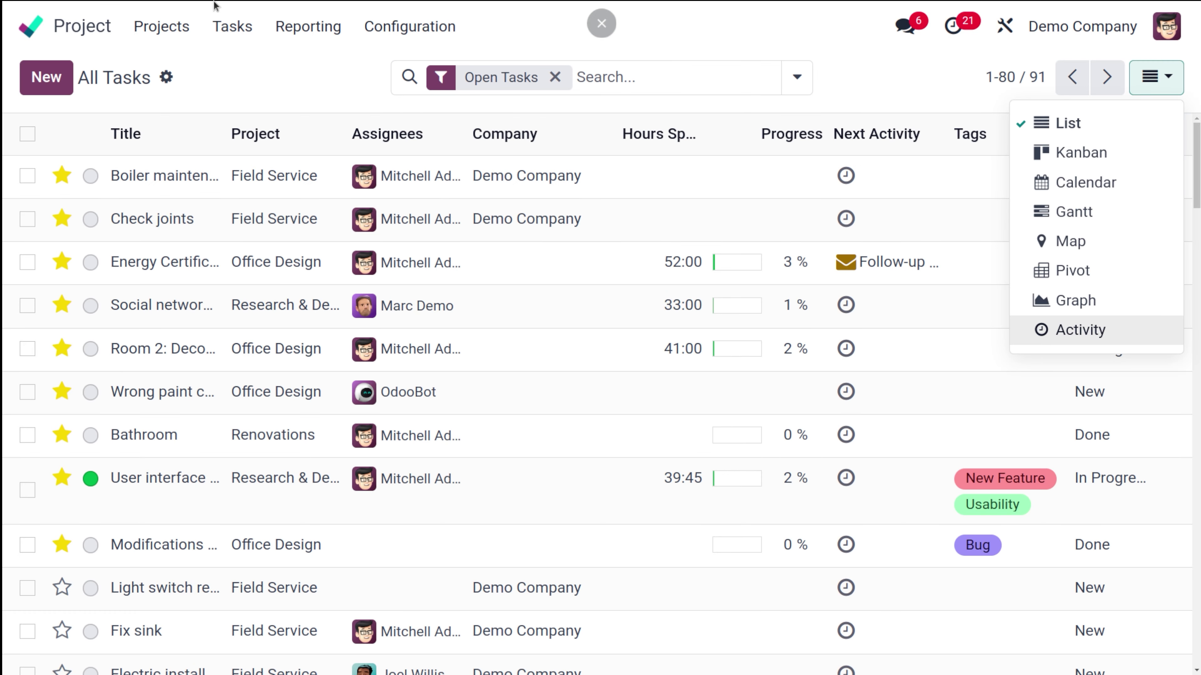
{"action": "left_click", "coordinate": [306, 34]}
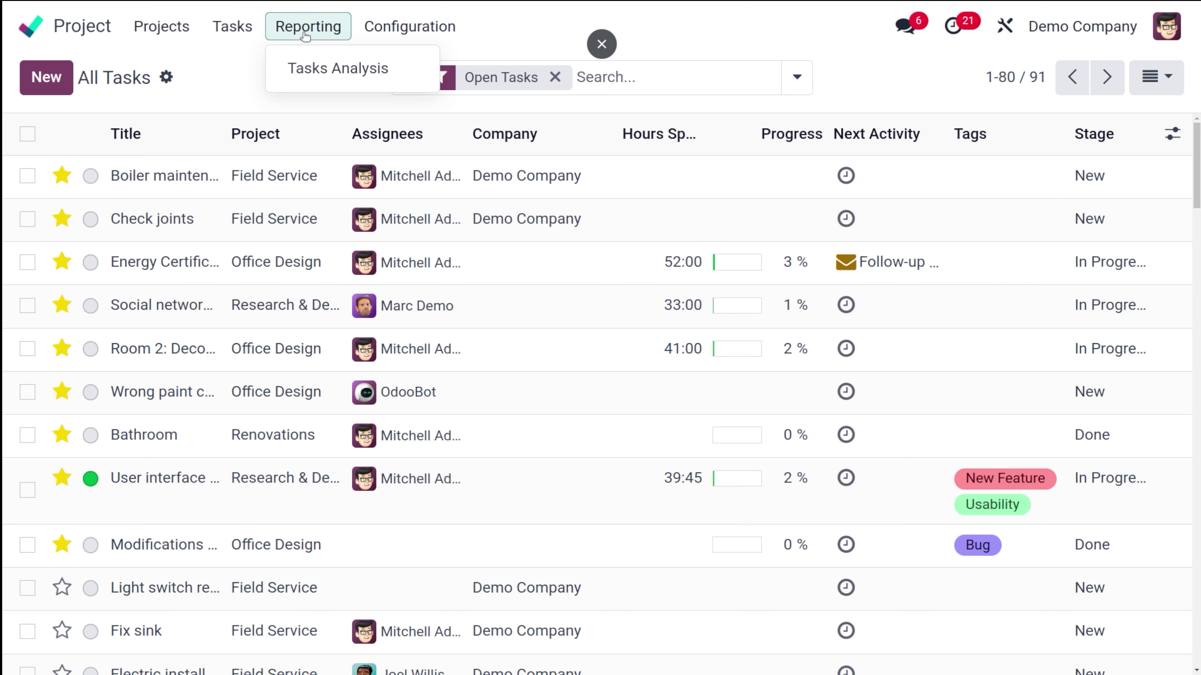
{"action": "left_click", "coordinate": [312, 62]}
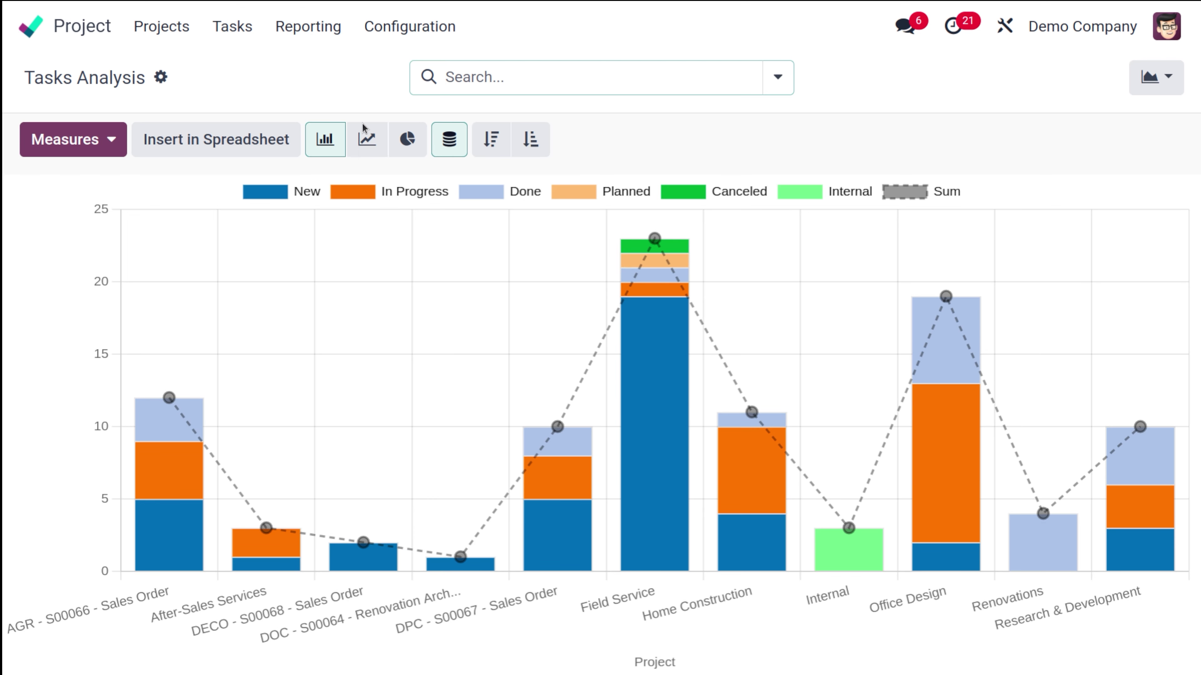
{"action": "left_click", "coordinate": [1163, 75]}
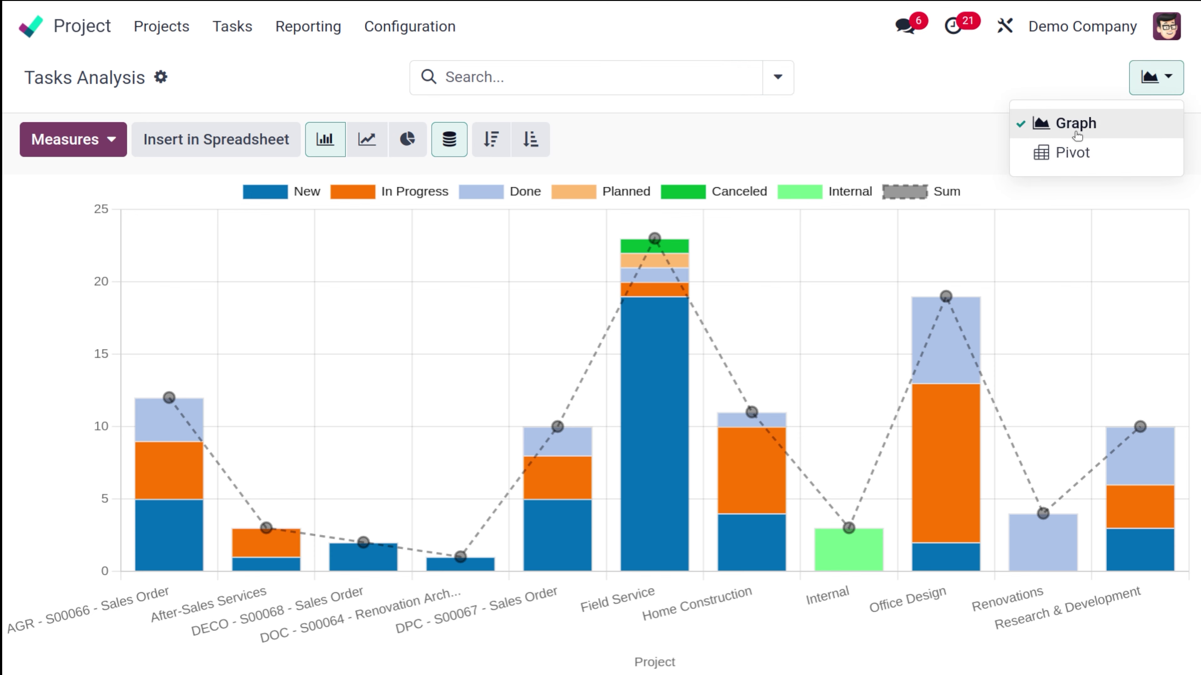
{"action": "left_click", "coordinate": [1061, 153]}
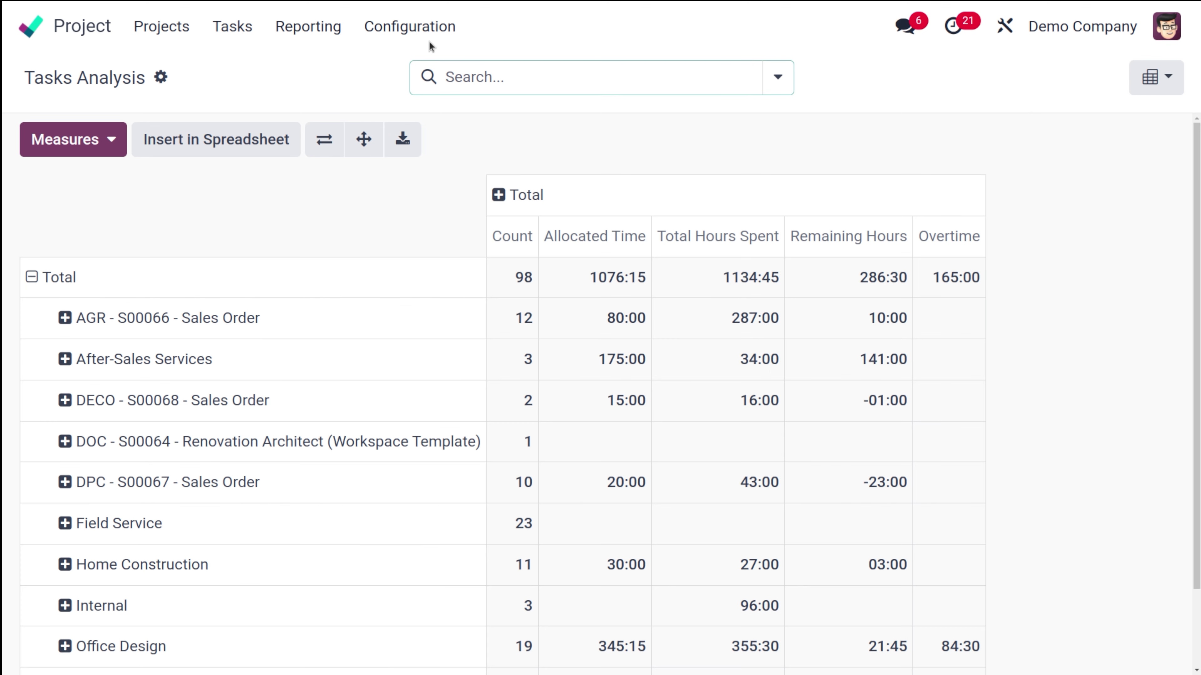
{"action": "left_click", "coordinate": [427, 39]}
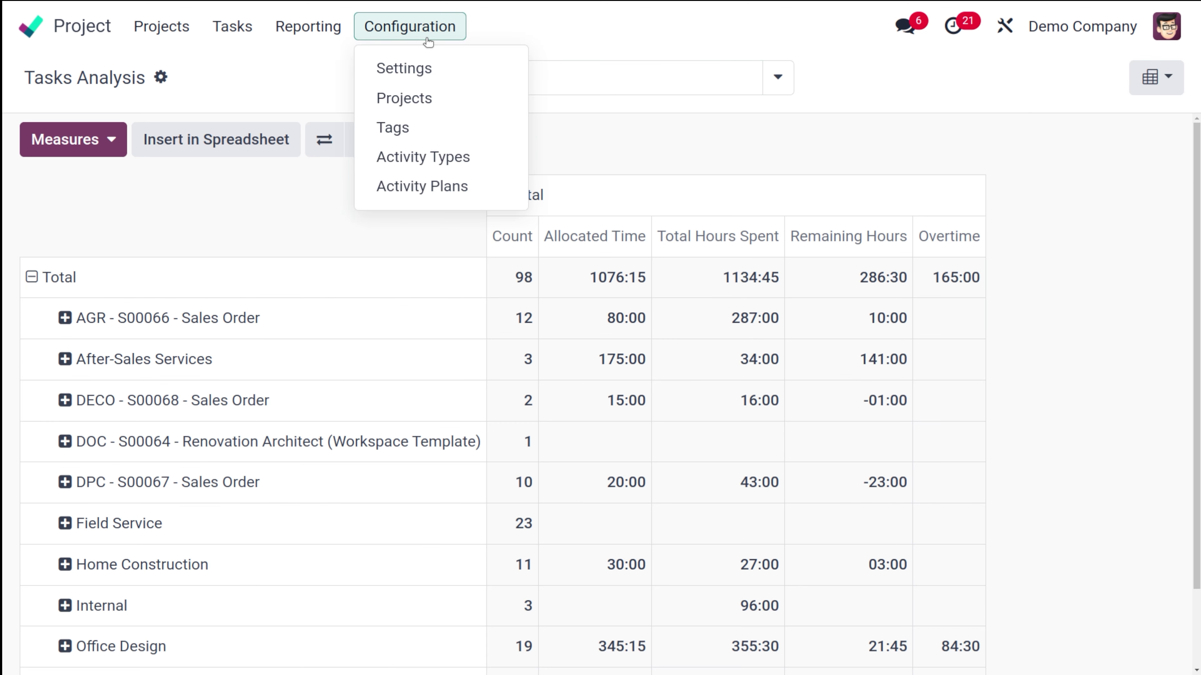
- Show the configured projects list from Configuration > Projects as kanban cards
{"action": "left_click", "coordinate": [404, 107]}
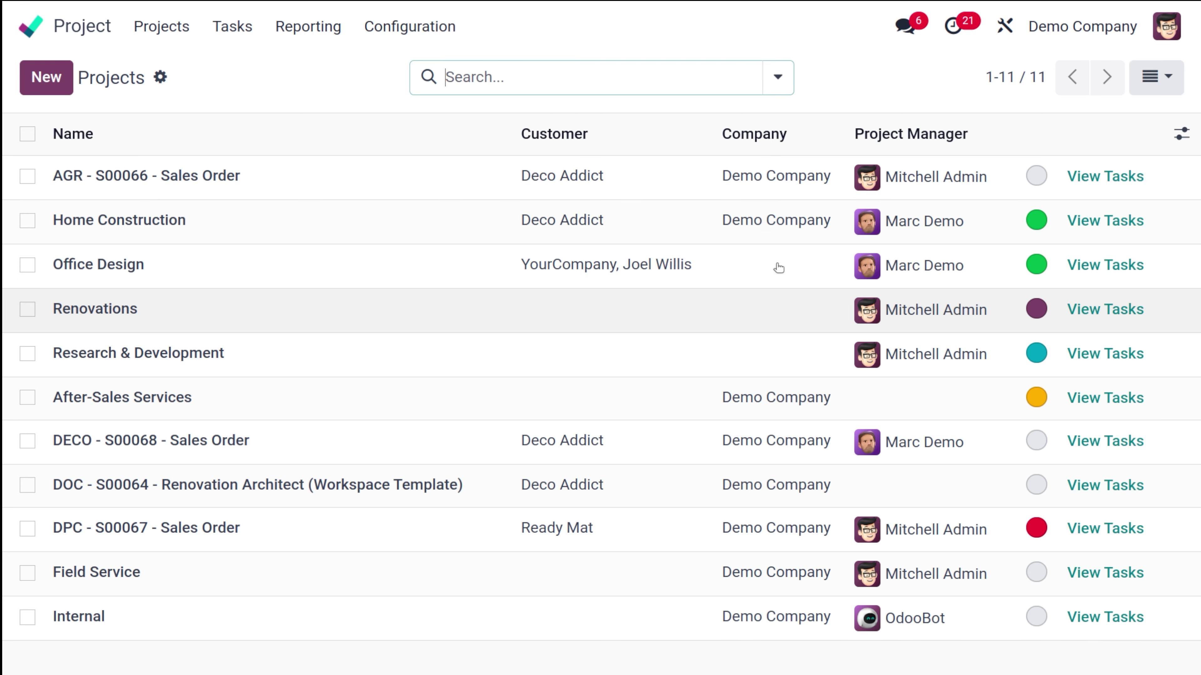
{"action": "left_click", "coordinate": [1151, 82]}
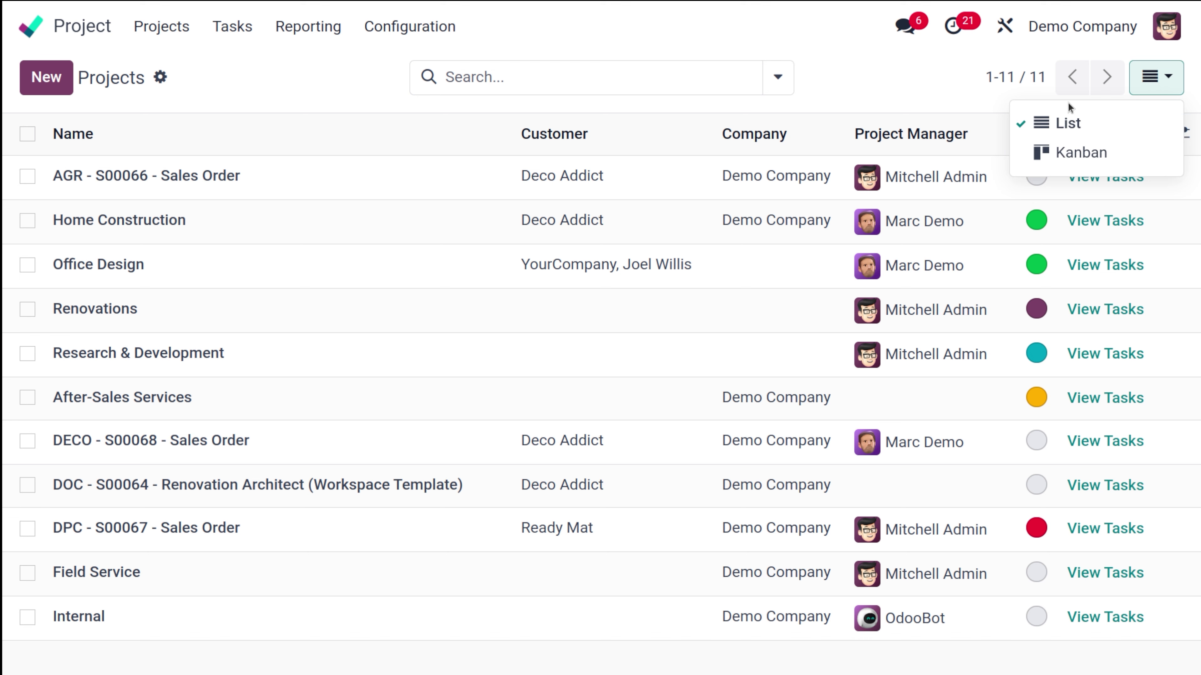
{"action": "left_click", "coordinate": [1048, 160]}
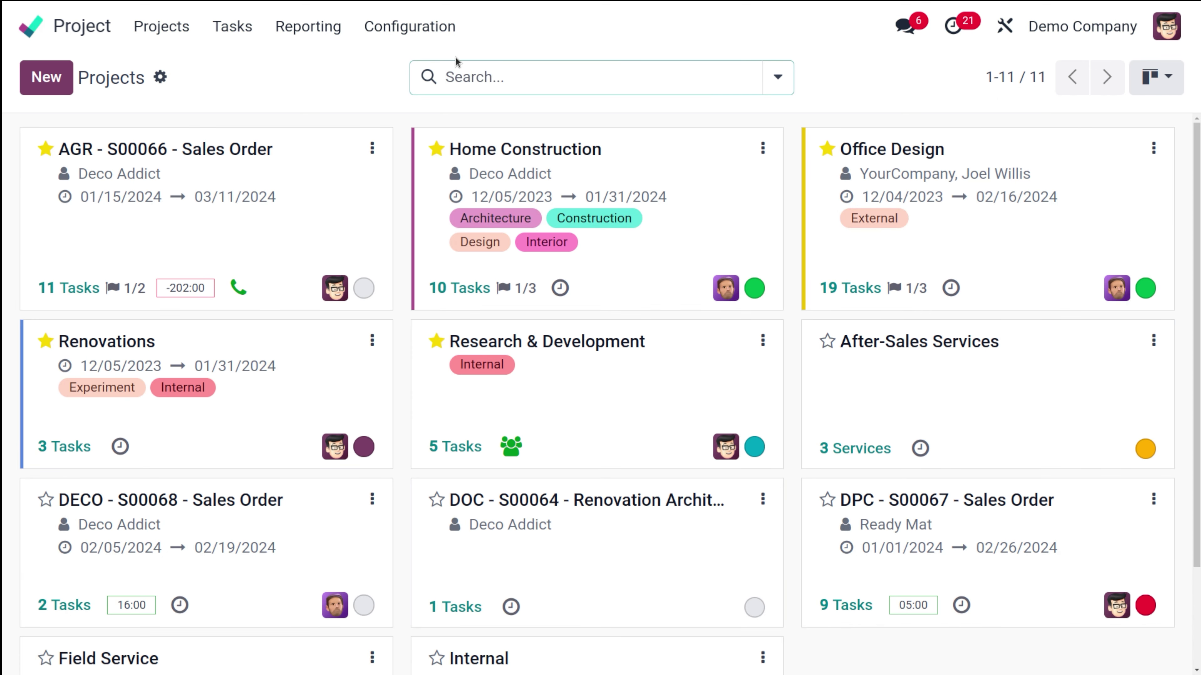
- Browse the Configuration pages for task Tags, Activity Types and Activity Plans
{"action": "left_click", "coordinate": [435, 31]}
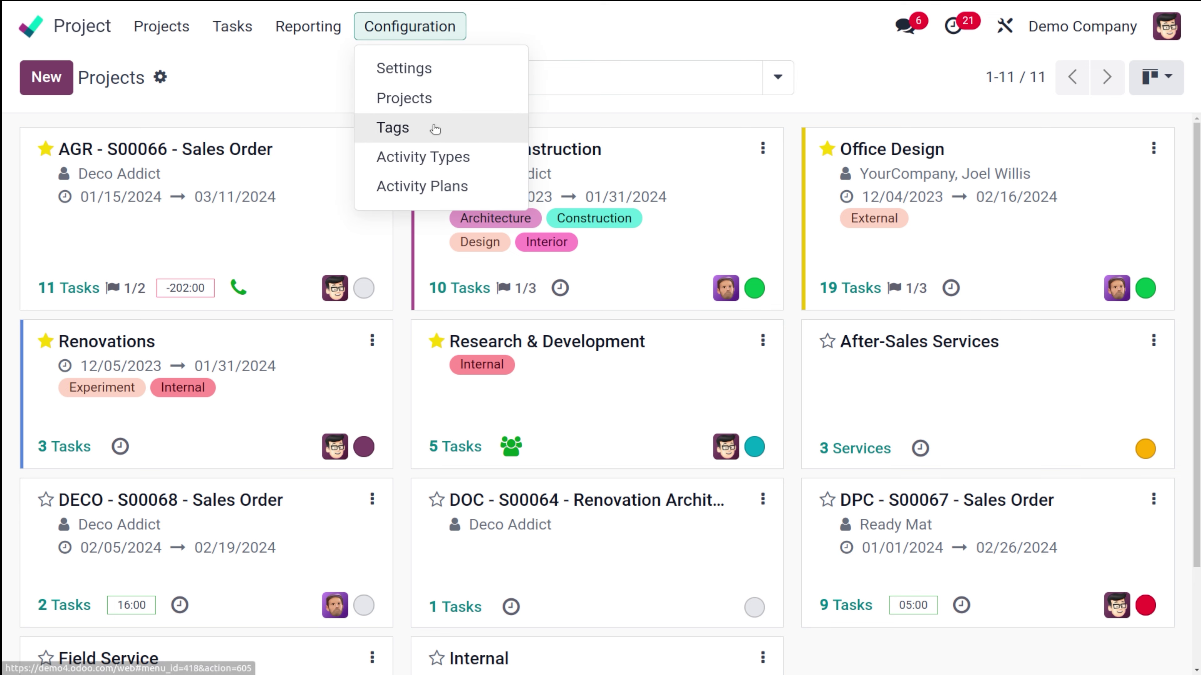
{"action": "left_click", "coordinate": [435, 129]}
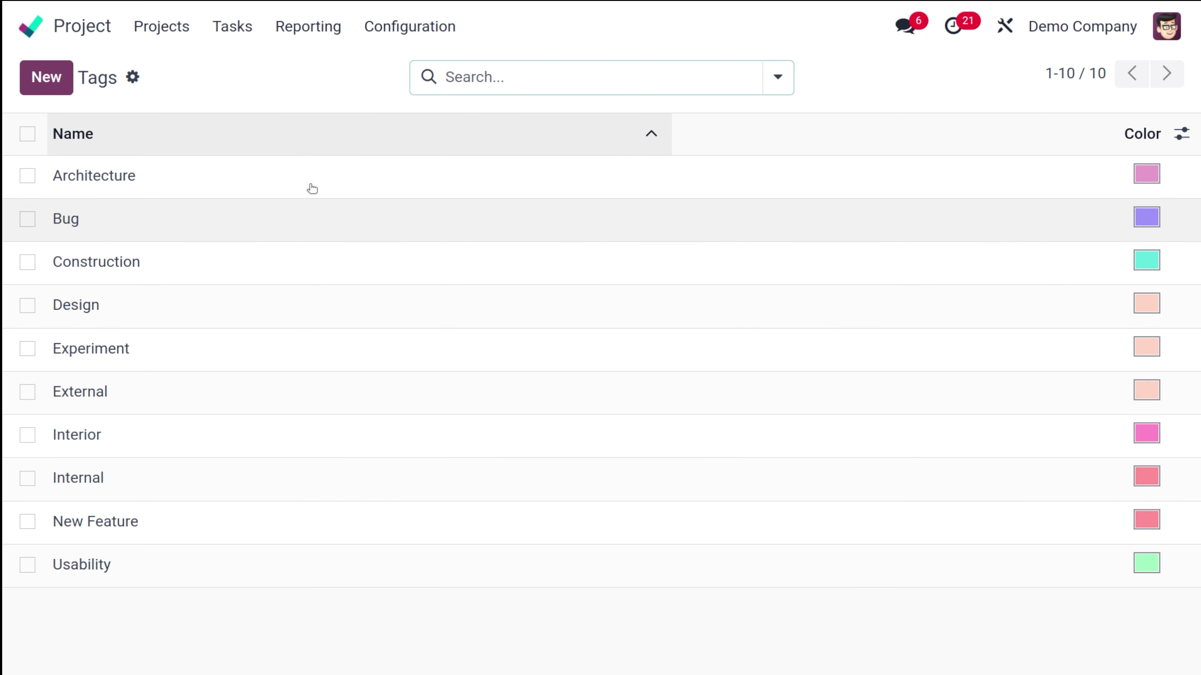
{"action": "left_click", "coordinate": [402, 30]}
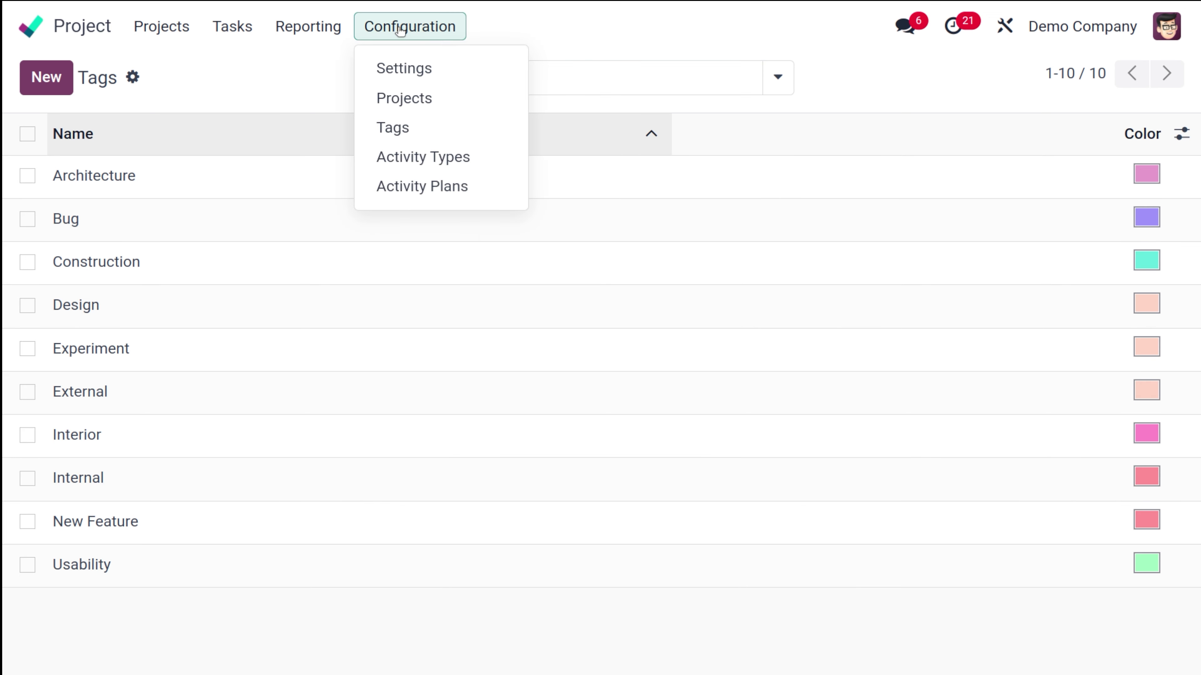
{"action": "left_click", "coordinate": [405, 158]}
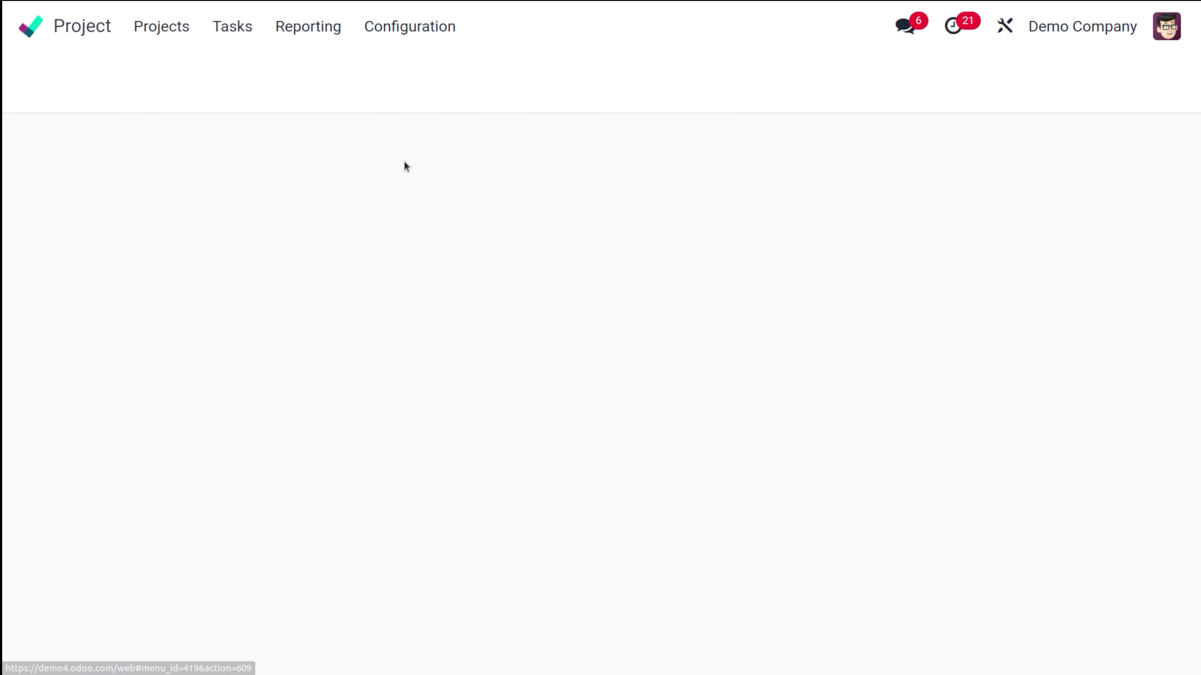
{"action": "left_click", "coordinate": [385, 27]}
{"action": "left_click", "coordinate": [403, 200]}
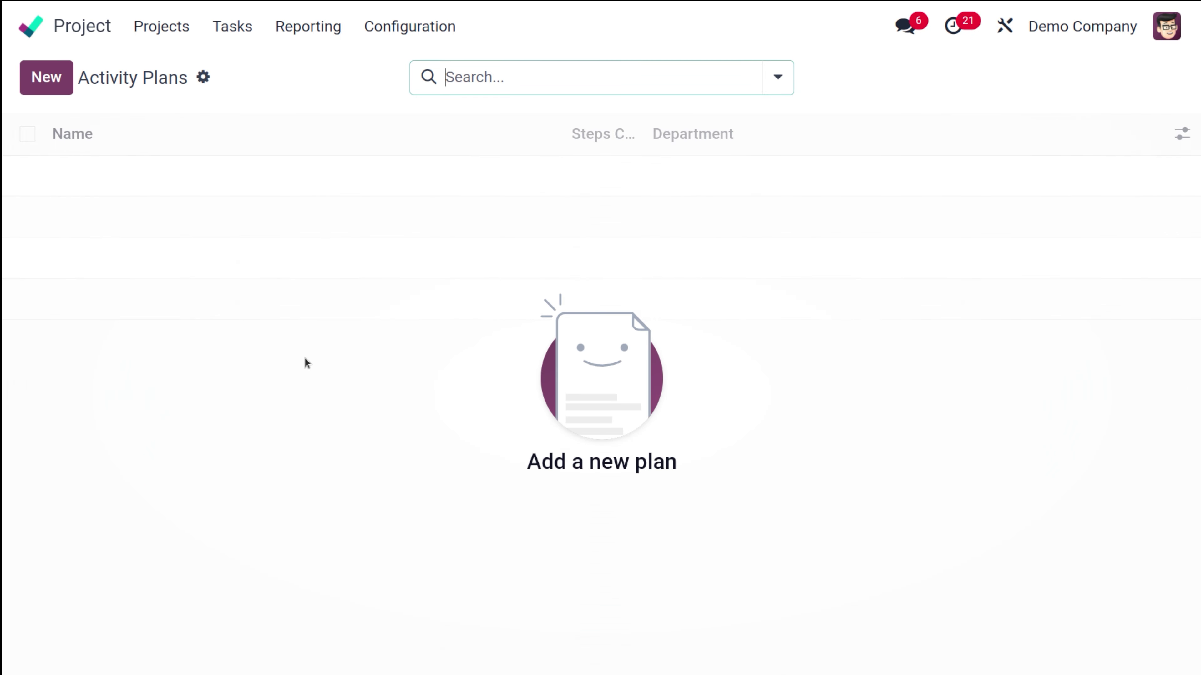
- Visit My Tasks, then return to the Projects kanban overview of all 10 projects
{"action": "left_click", "coordinate": [244, 32]}
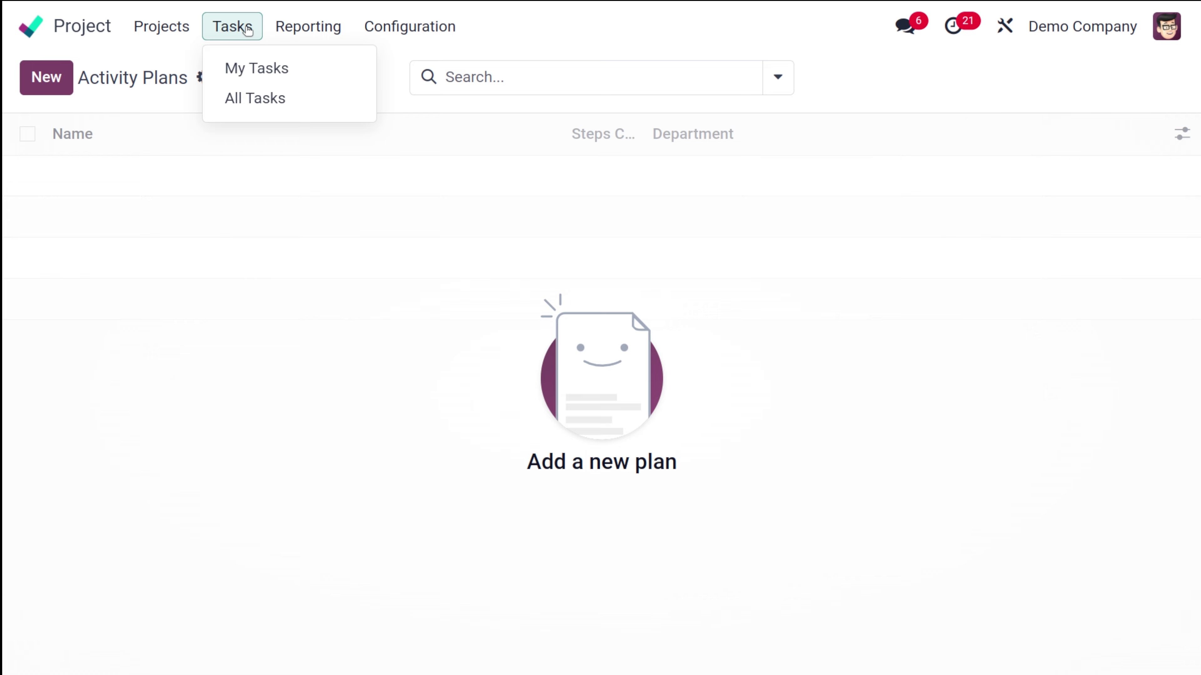
{"action": "left_click", "coordinate": [257, 69]}
{"action": "left_click", "coordinate": [161, 26]}
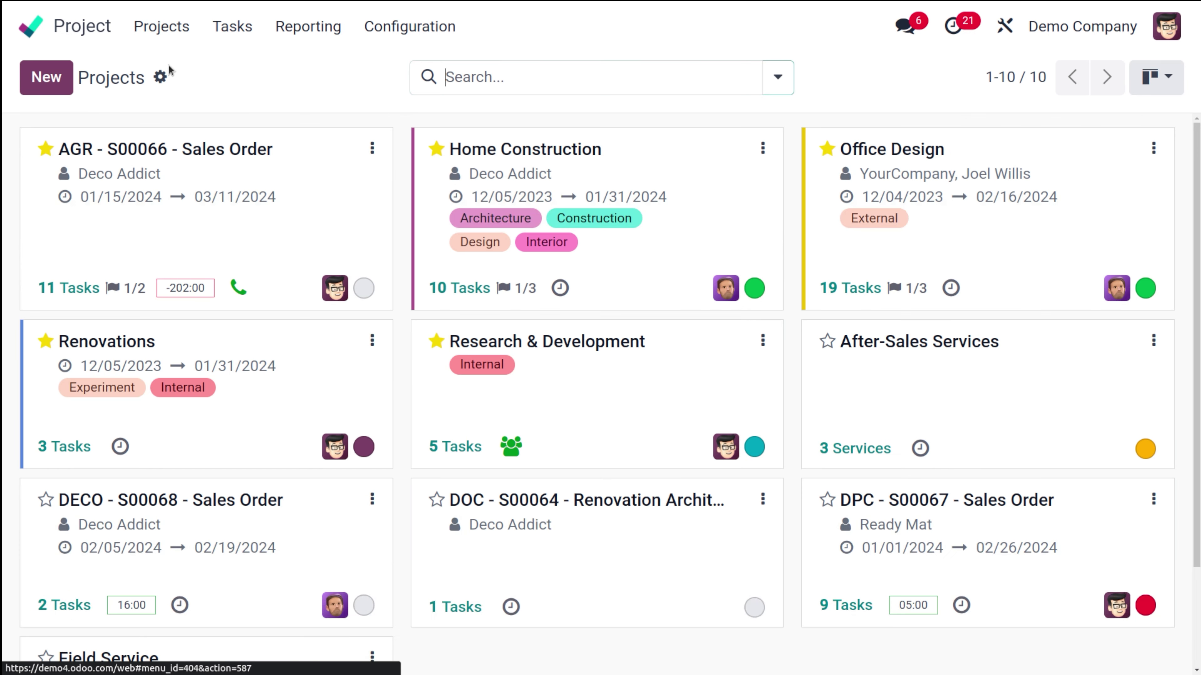